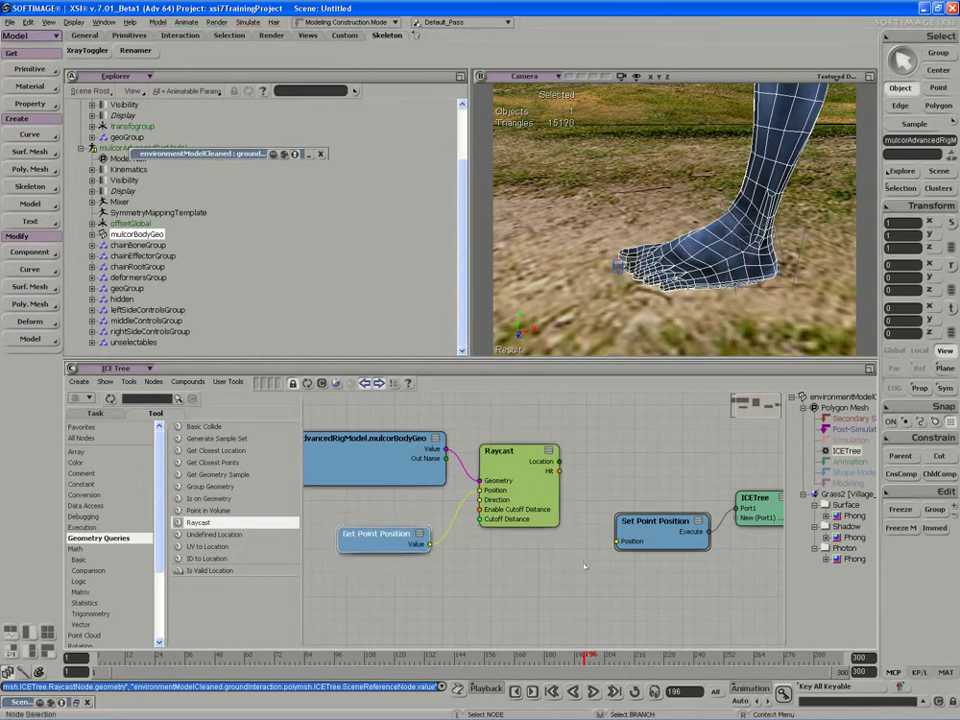
- Examine the inside of the Get Point Position compound, and return to the main ICE tree
{"action": "left_click_drag", "start_coordinate": [652, 536], "coordinate": [657, 534]}
{"action": "left_click", "coordinate": [385, 534]}
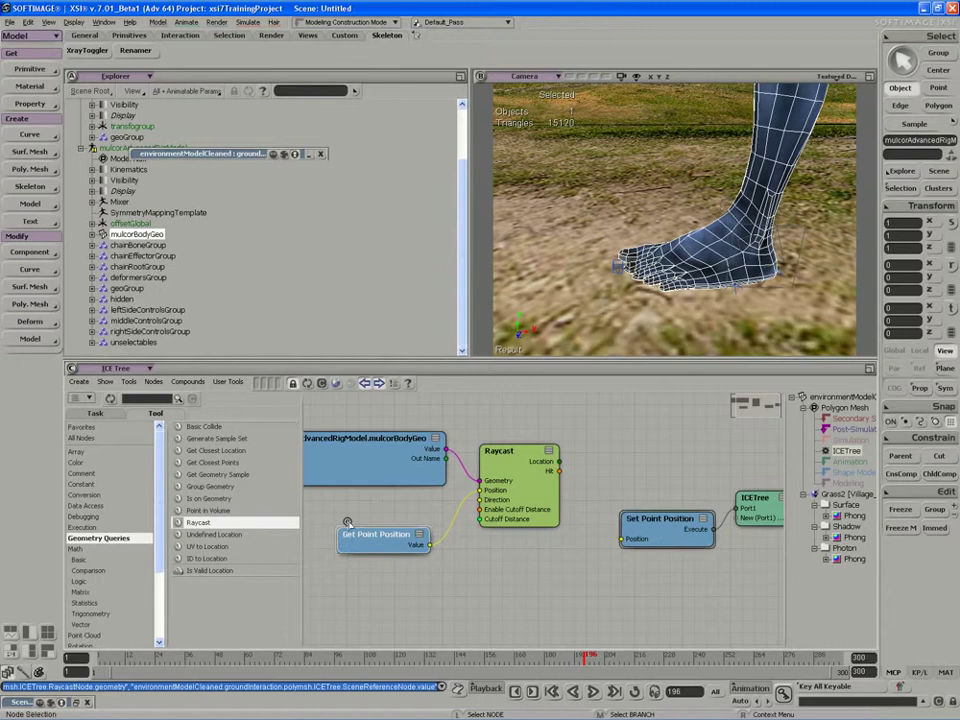
{"action": "double_click", "coordinate": [349, 530]}
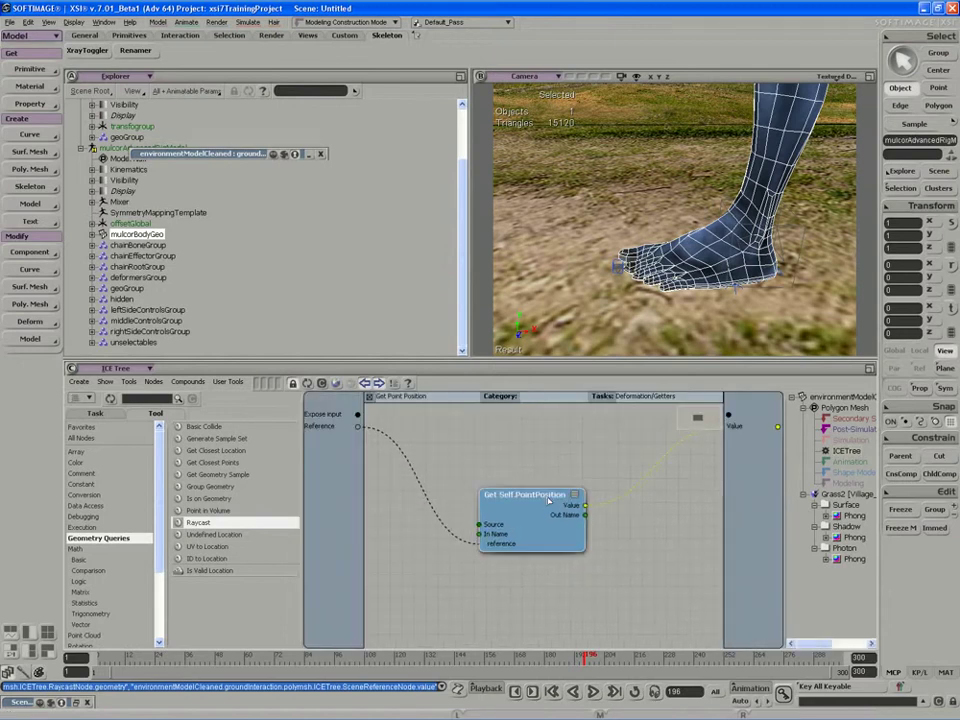
{"action": "left_click_drag", "start_coordinate": [548, 500], "coordinate": [566, 517]}
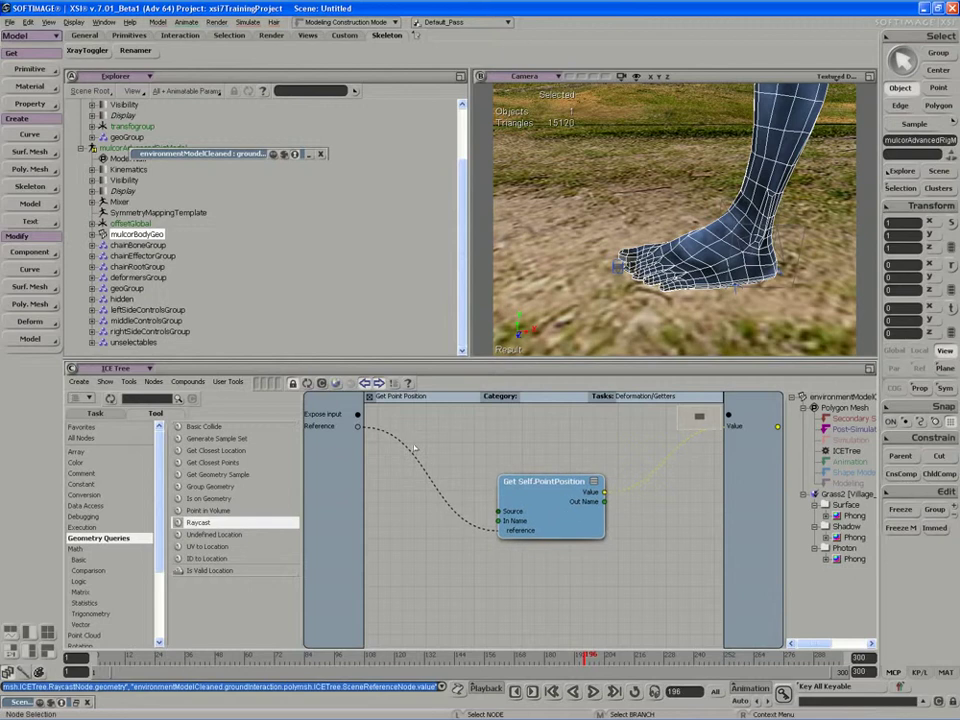
{"action": "left_click", "coordinate": [369, 396]}
- Arrange the Get Point Position node beneath the mulcorBodyGeo node, keeping it expanded
{"action": "key", "text": "s"}
{"action": "left_click_drag", "start_coordinate": [452, 542], "coordinate": [536, 554]}
{"action": "left_click_drag", "start_coordinate": [478, 555], "coordinate": [468, 555]}
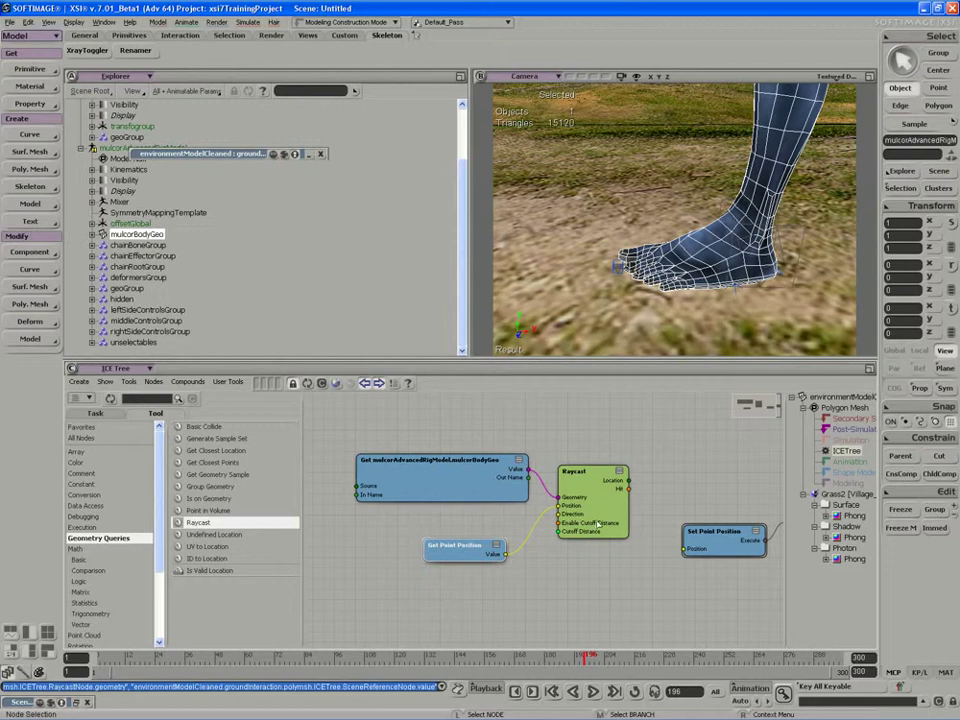
{"action": "scroll", "coordinate": [477, 568], "scroll_direction": "up", "scroll_amount": 1}
{"action": "key", "text": "s"}
{"action": "left_click_drag", "start_coordinate": [430, 578], "coordinate": [466, 555]}
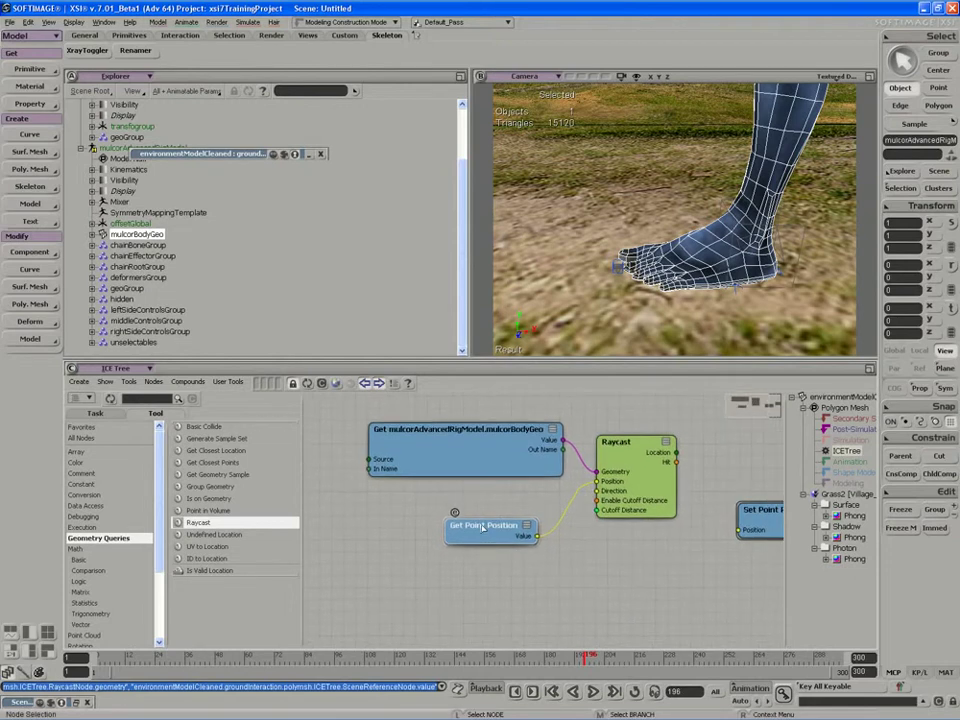
{"action": "left_click", "coordinate": [522, 522]}
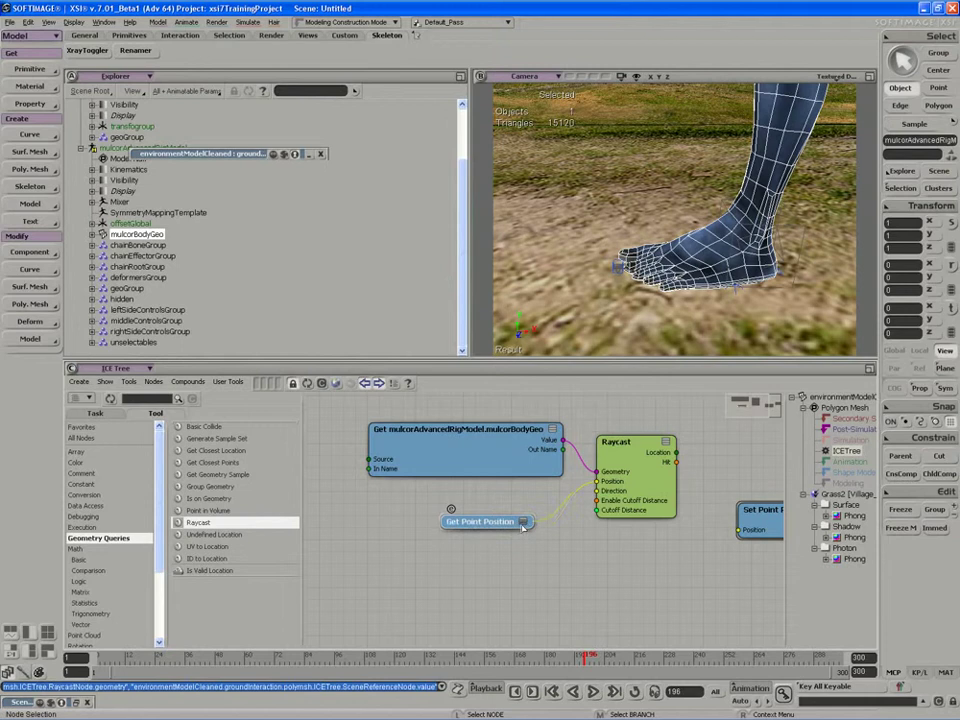
{"action": "left_click", "coordinate": [522, 522]}
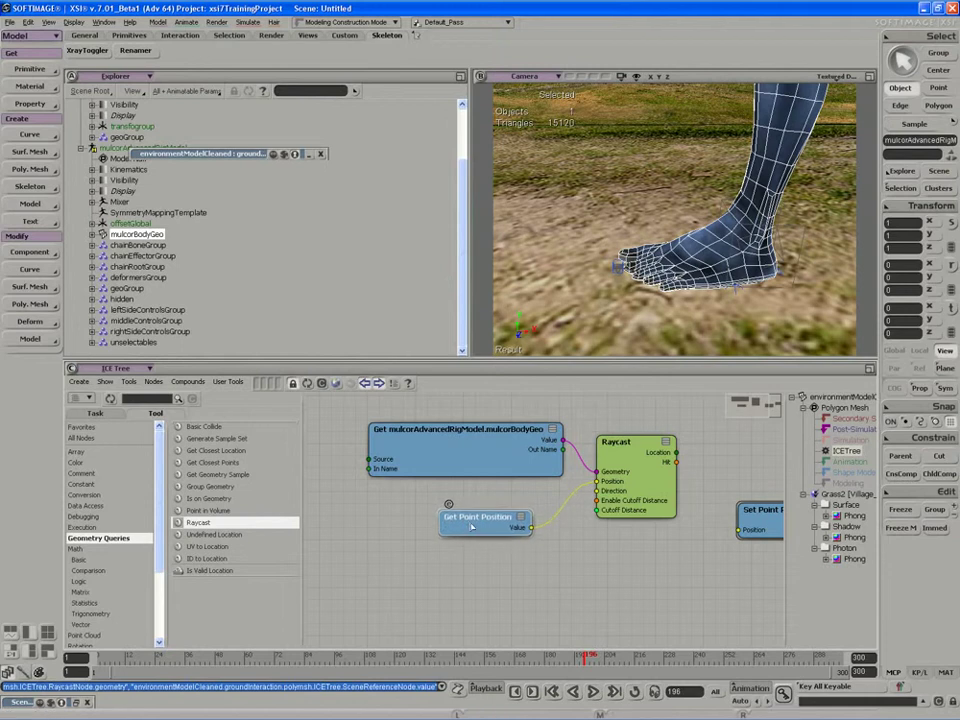
{"action": "left_click_drag", "start_coordinate": [471, 527], "coordinate": [462, 534]}
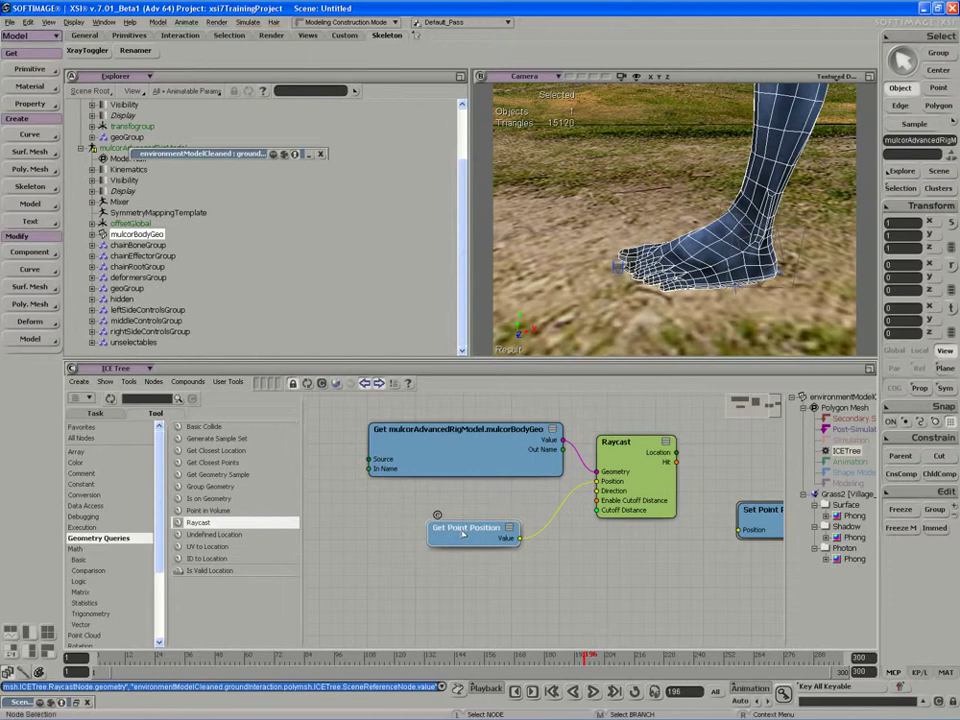
{"action": "middle_click_drag", "start_coordinate": [463, 534], "coordinate": [482, 547]}
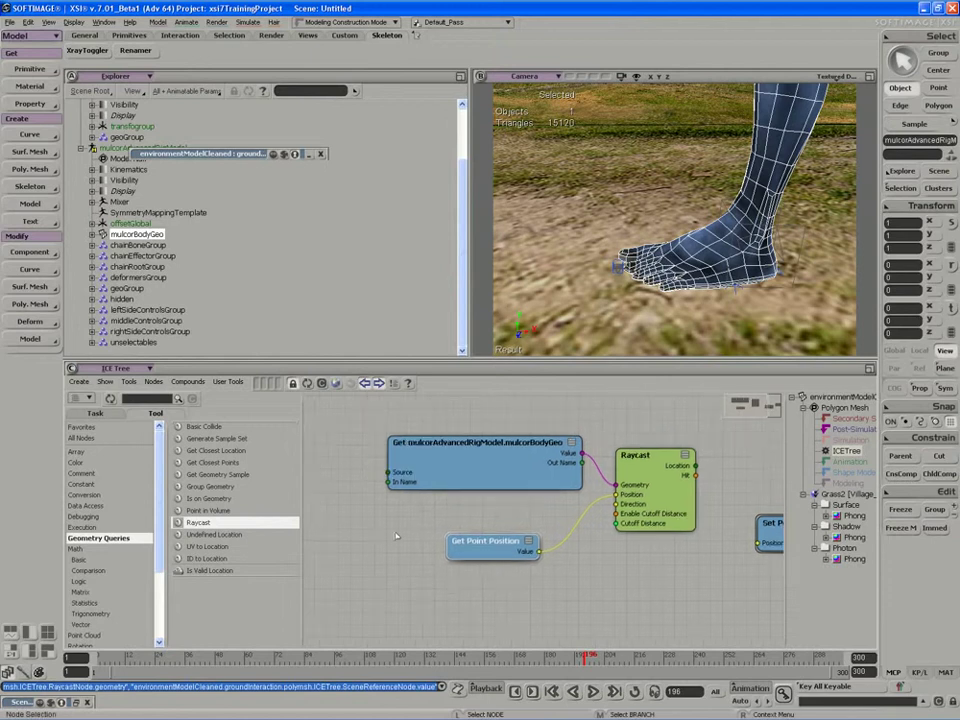
- Add a Get Data node from the Data Access category and place it between the Raycast and Set Point Position nodes
{"action": "left_click", "coordinate": [92, 506]}
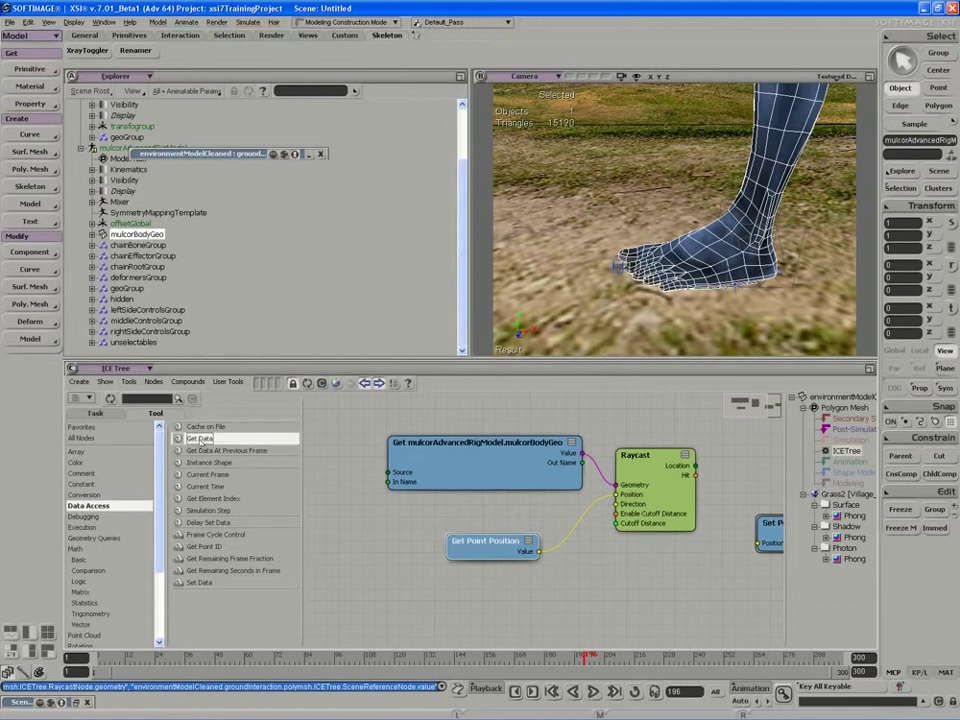
{"action": "left_click_drag", "start_coordinate": [200, 440], "coordinate": [378, 588]}
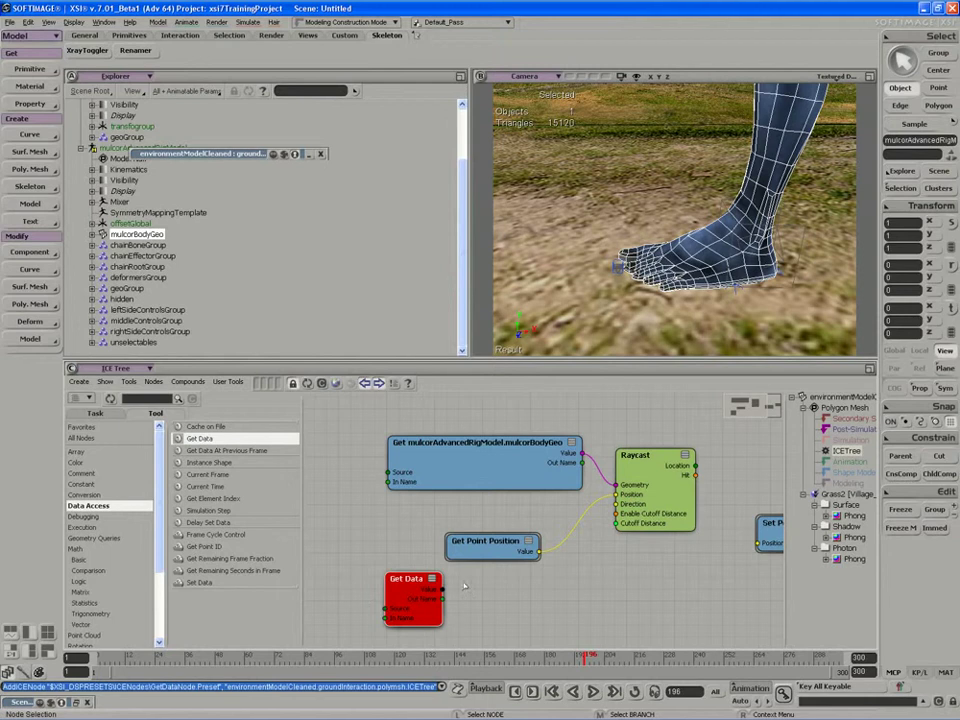
{"action": "key", "text": "z"}
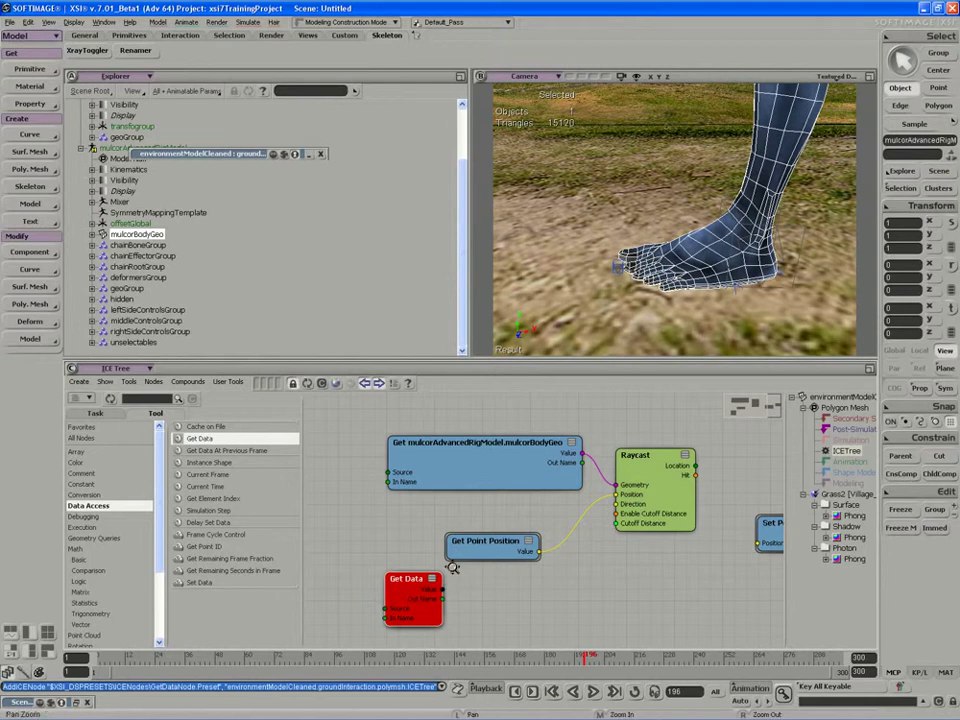
{"action": "left_click_drag", "start_coordinate": [452, 567], "coordinate": [733, 452]}
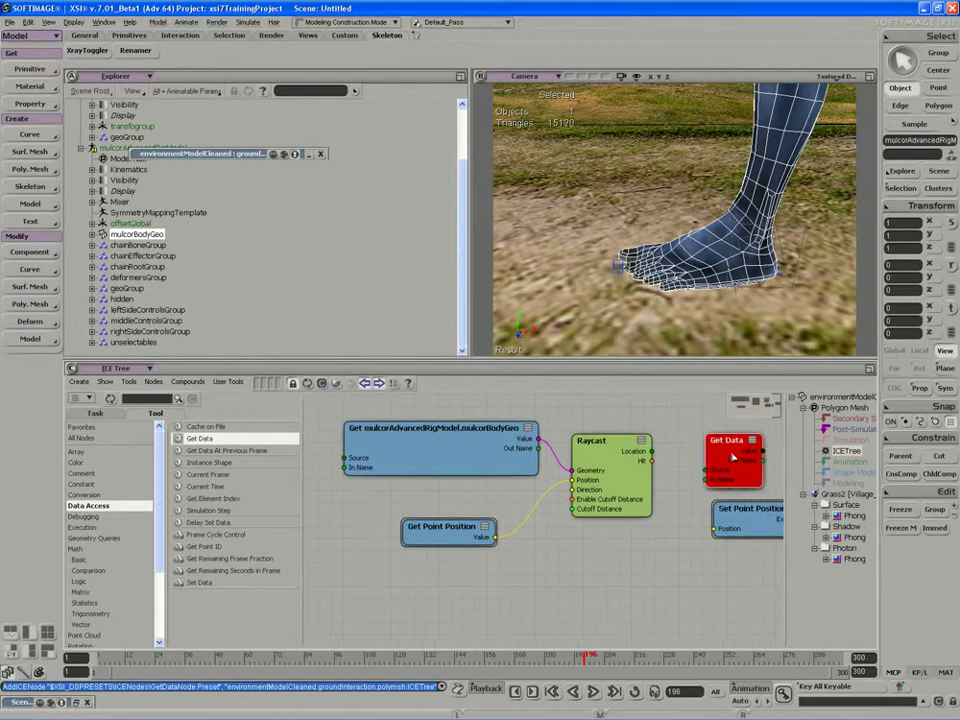
{"action": "left_click", "coordinate": [649, 458]}
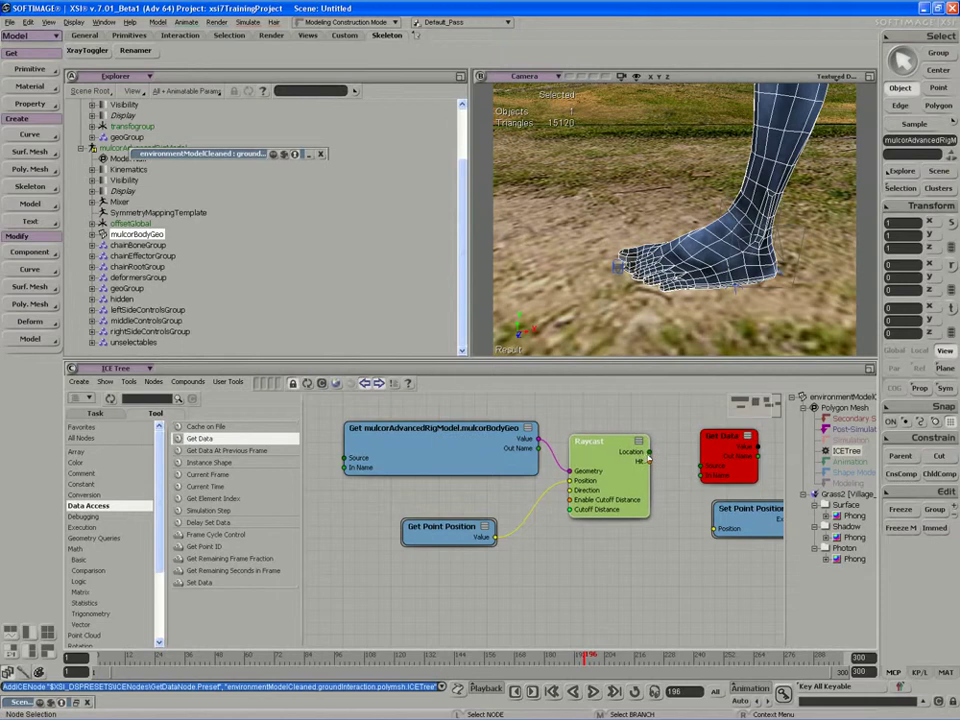
{"action": "left_click_drag", "start_coordinate": [727, 455], "coordinate": [723, 453]}
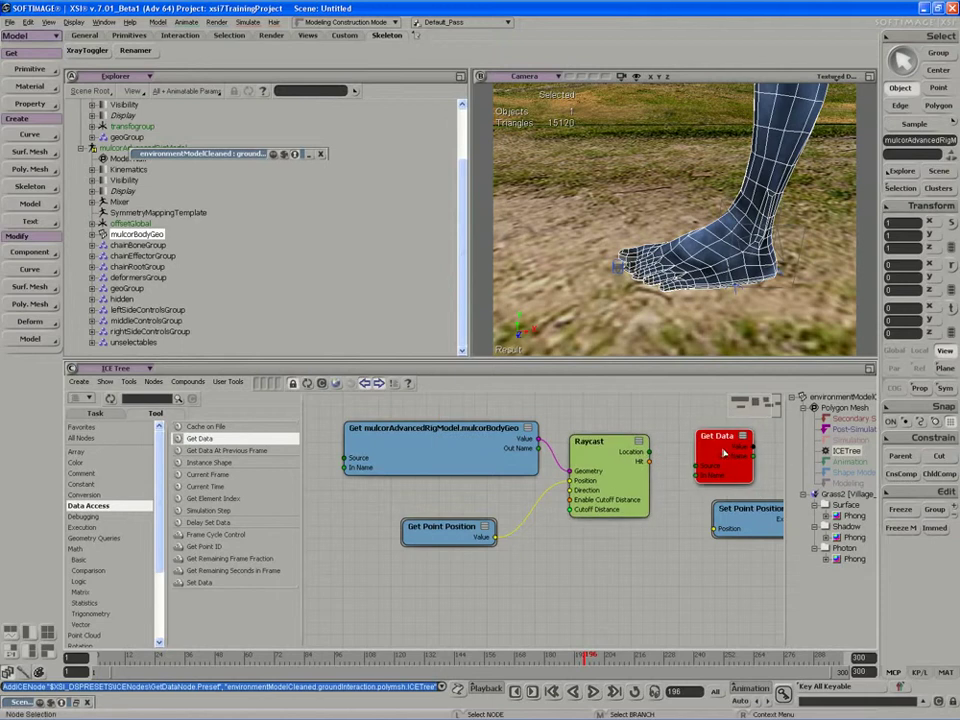
{"action": "left_click", "coordinate": [625, 469]}
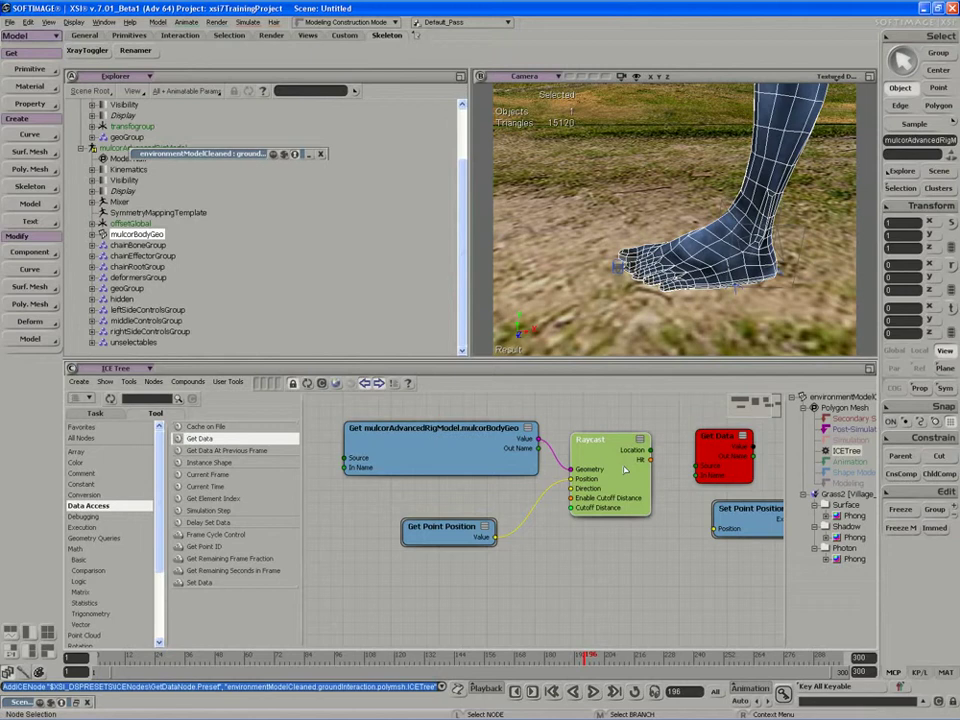
{"action": "left_click_drag", "start_coordinate": [722, 446], "coordinate": [702, 457]}
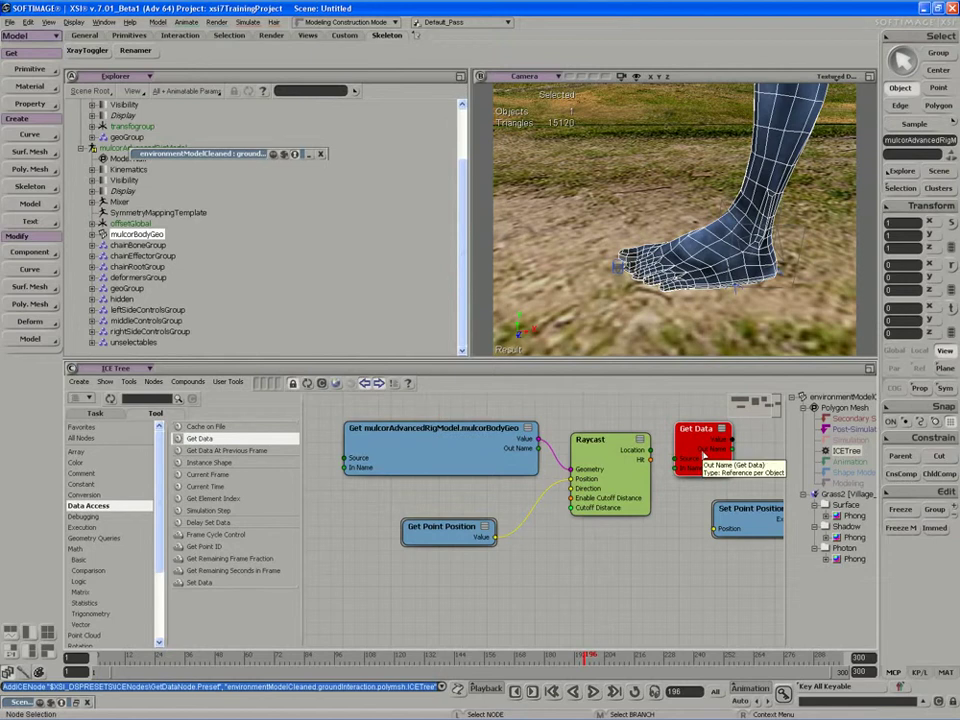
- Open the Get Data node's properties and browse the data attributes of the groundInteraction polygon mesh under environmentModelCleaned
{"action": "double_click", "coordinate": [704, 452]}
{"action": "left_click", "coordinate": [252, 354]}
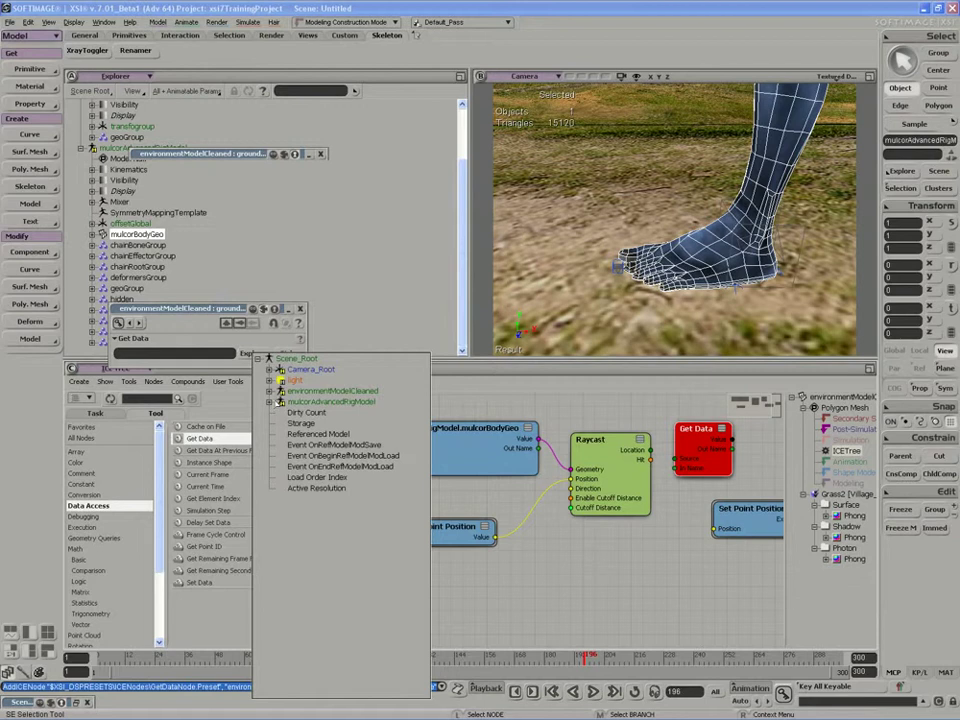
{"action": "left_click", "coordinate": [269, 401]}
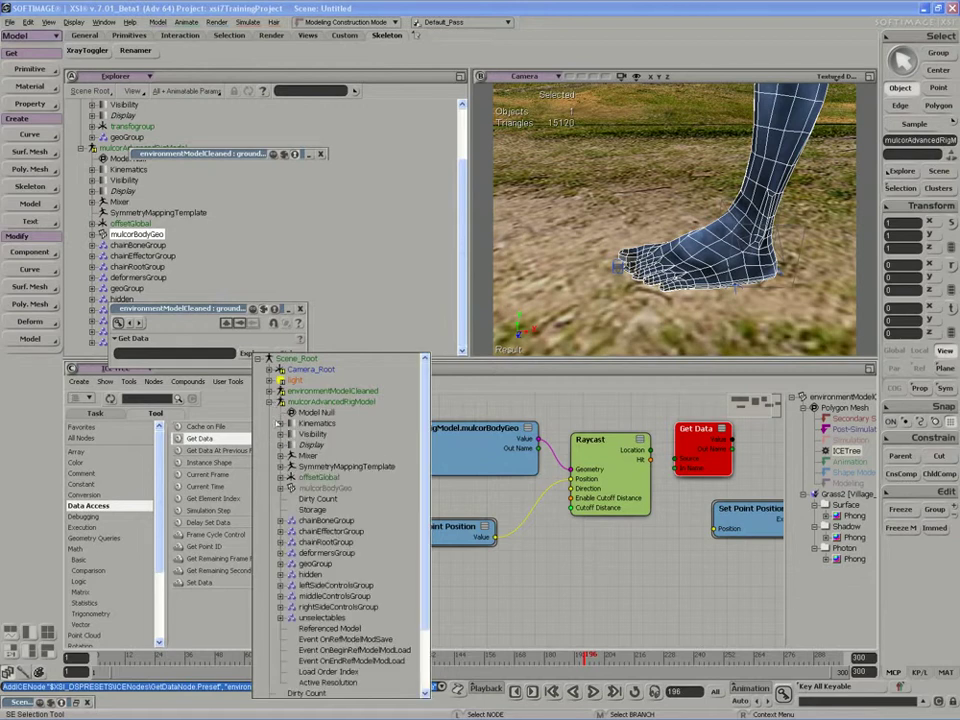
{"action": "left_click", "coordinate": [276, 391]}
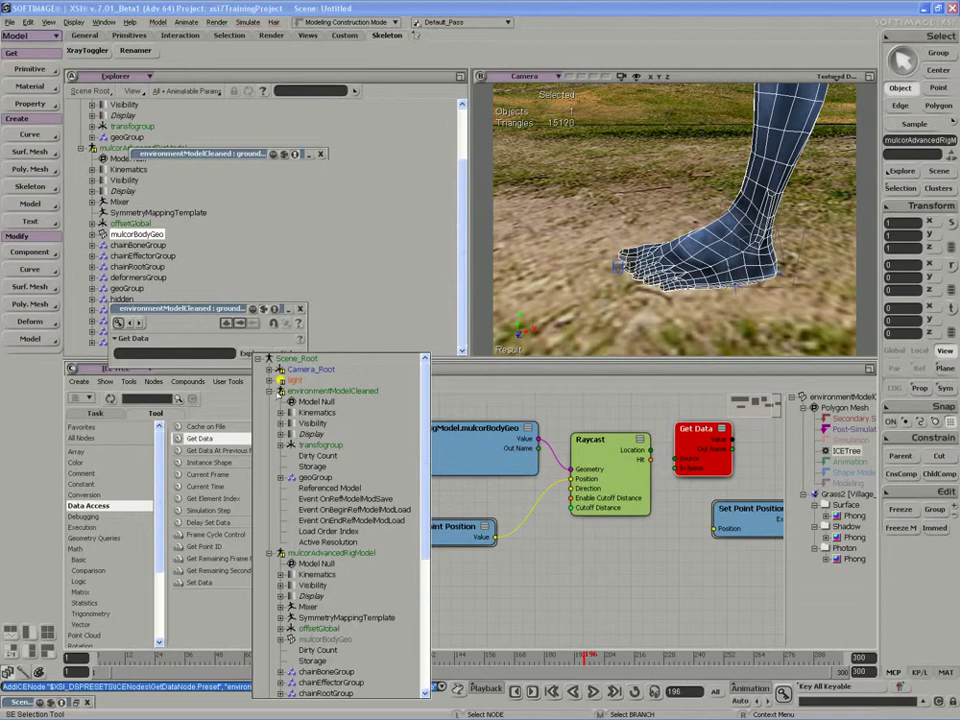
{"action": "left_click", "coordinate": [281, 444]}
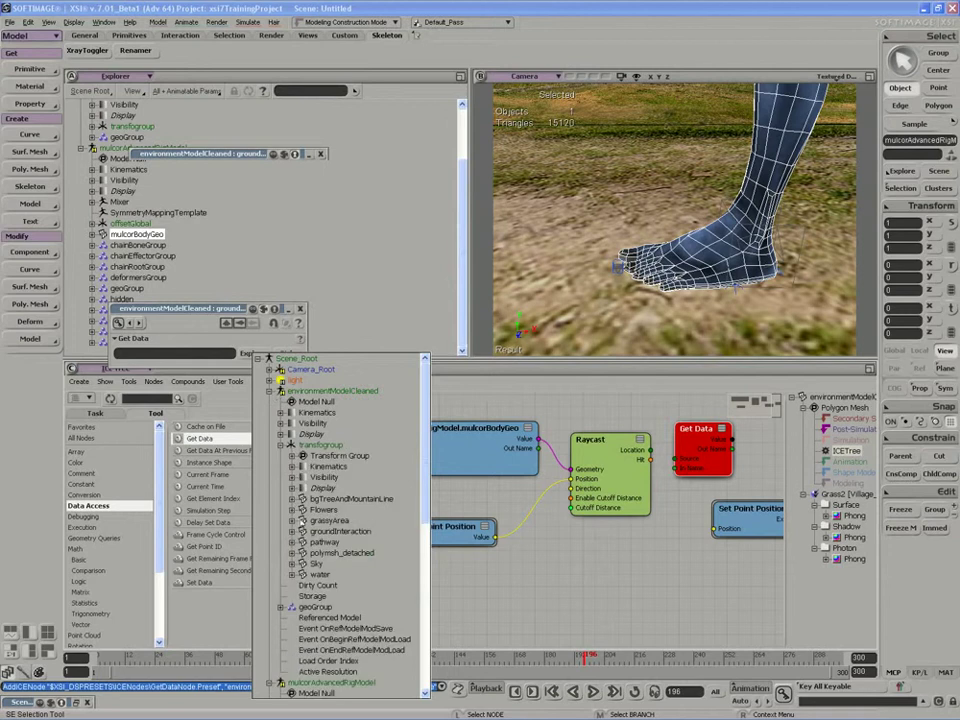
{"action": "left_click", "coordinate": [292, 532]}
{"action": "left_click", "coordinate": [303, 543]}
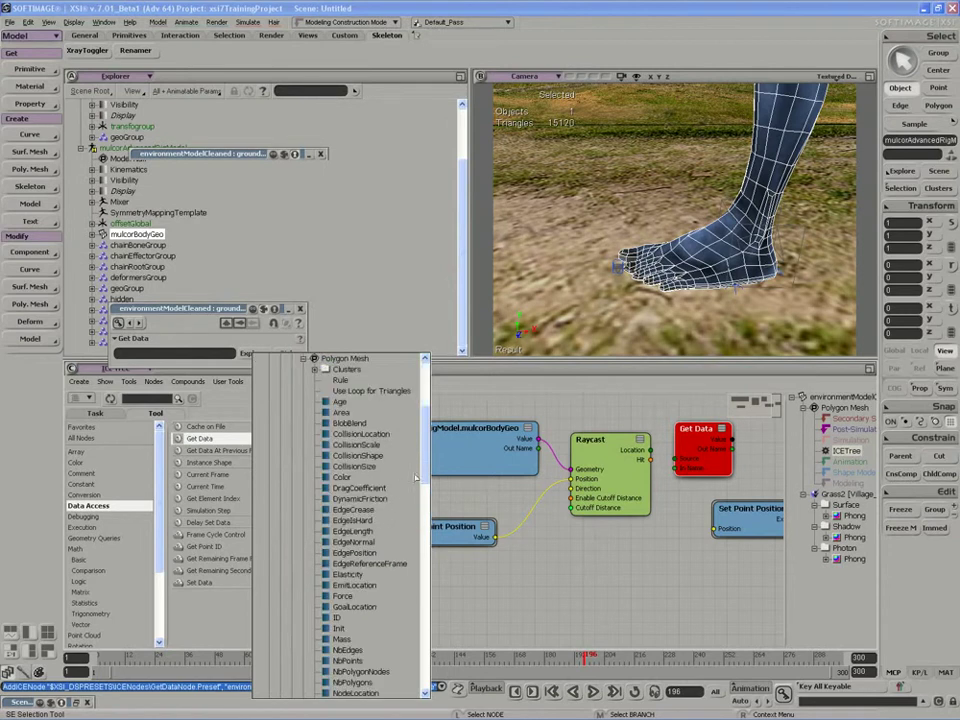
{"action": "scroll", "coordinate": [415, 479], "scroll_direction": "down", "scroll_amount": 3}
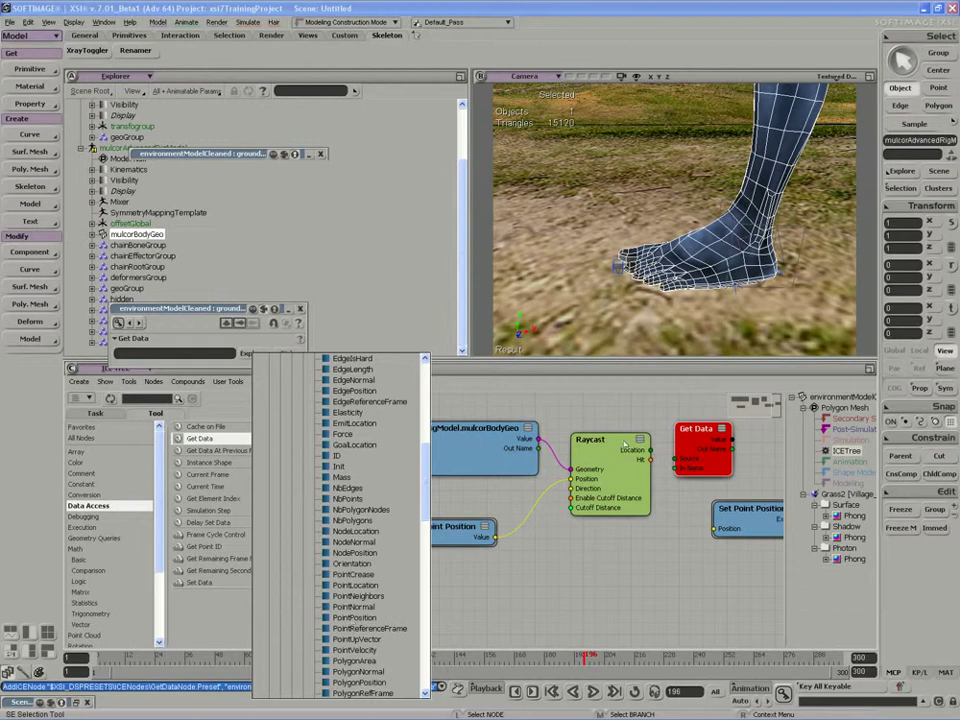
{"action": "left_click", "coordinate": [713, 449]}
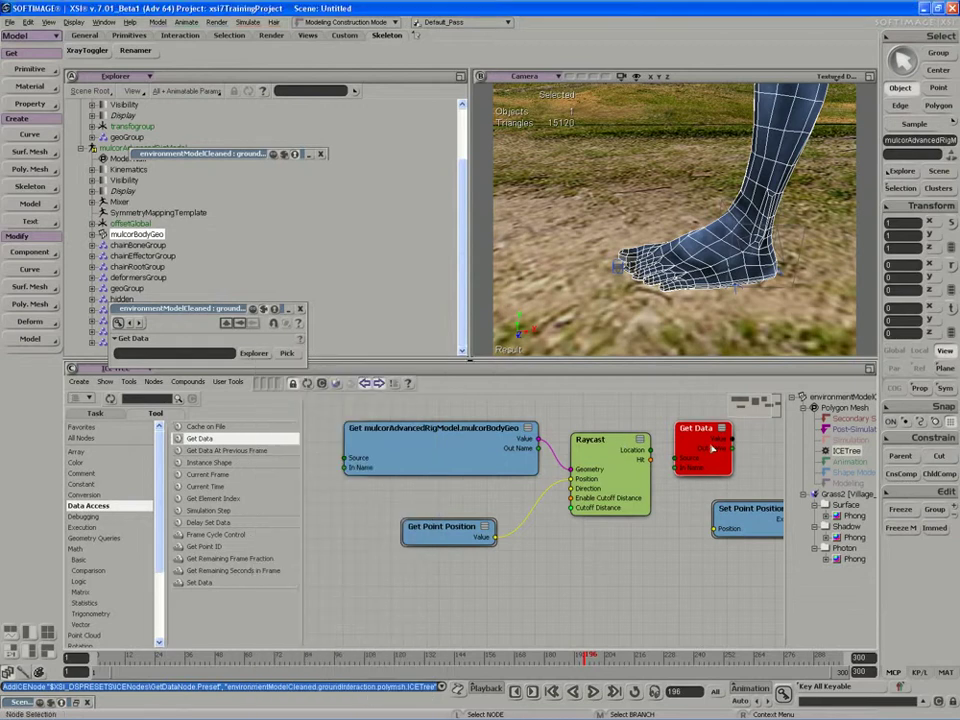
- Rearrange the Raycast, Get Point Position, mulcorBodyGeo and Get Data nodes to space out the graph
{"action": "left_click_drag", "start_coordinate": [610, 468], "coordinate": [601, 454]}
{"action": "mouse_move", "coordinate": [454, 537]}
{"action": "left_mouse_down"}
{"action": "mouse_move", "coordinate": [465, 535]}
{"action": "mouse_move", "coordinate": [459, 530]}
{"action": "left_mouse_up"}
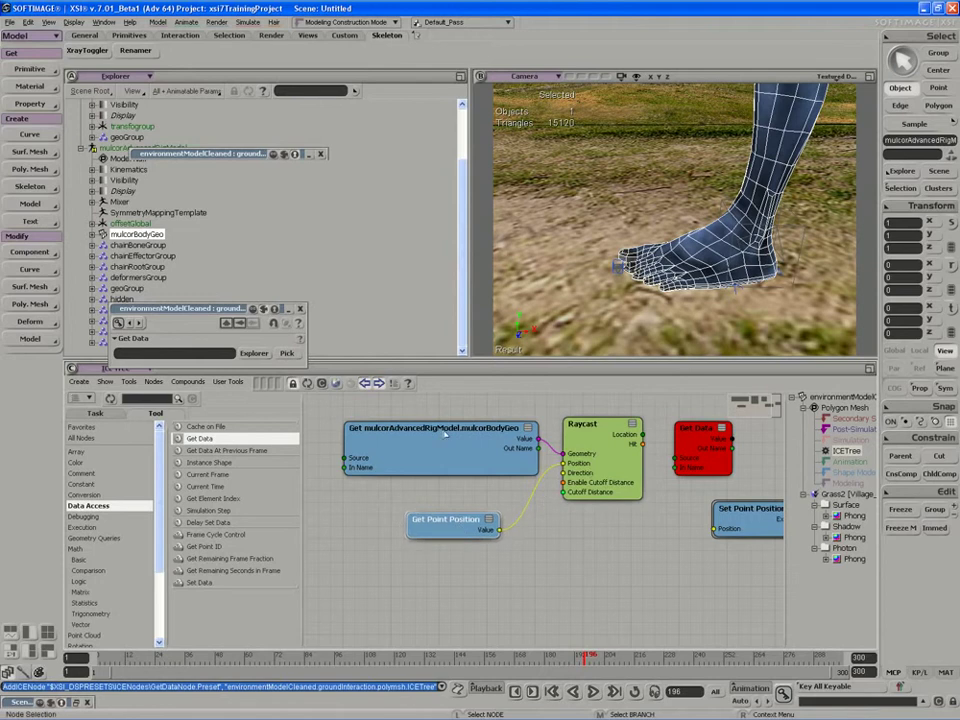
{"action": "left_click_drag", "start_coordinate": [471, 442], "coordinate": [453, 431]}
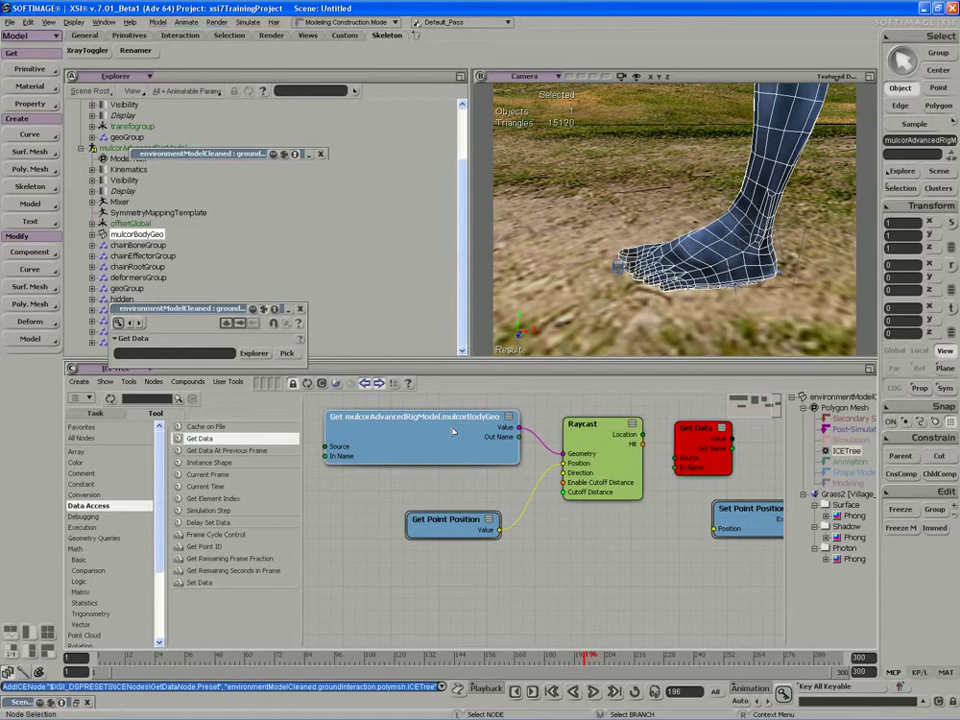
{"action": "left_click_drag", "start_coordinate": [695, 444], "coordinate": [690, 430]}
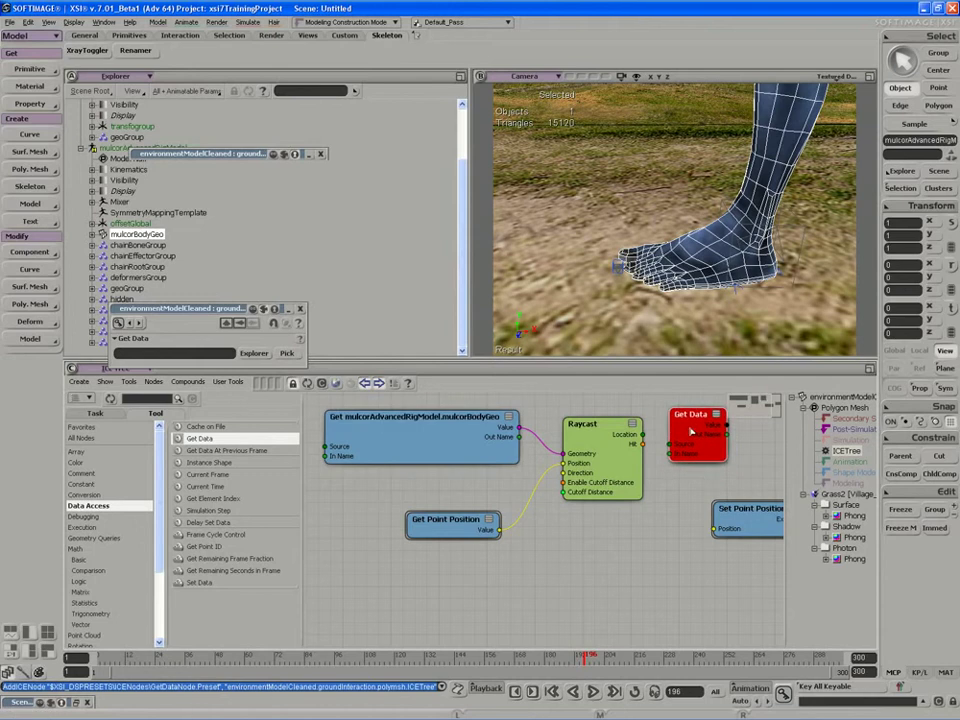
- Set the Get Data node's reference to PointPosition
{"action": "left_click_drag", "start_coordinate": [214, 310], "coordinate": [317, 339]}
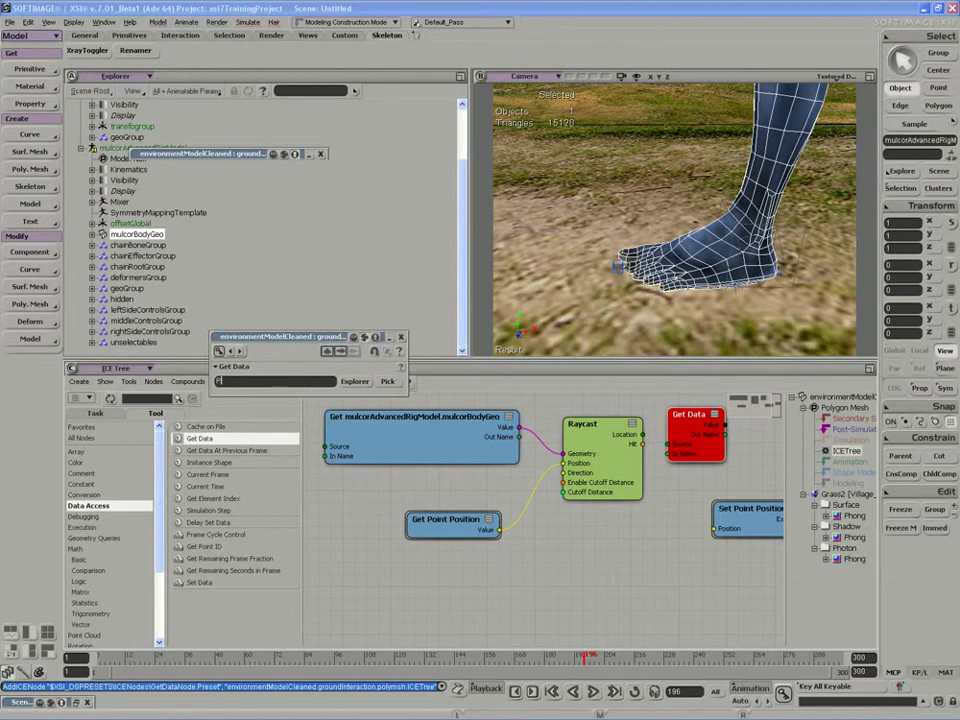
{"action": "left_click", "coordinate": [218, 381]}
{"action": "type", "text": "PointPosition"}
{"action": "key", "text": "Return"}
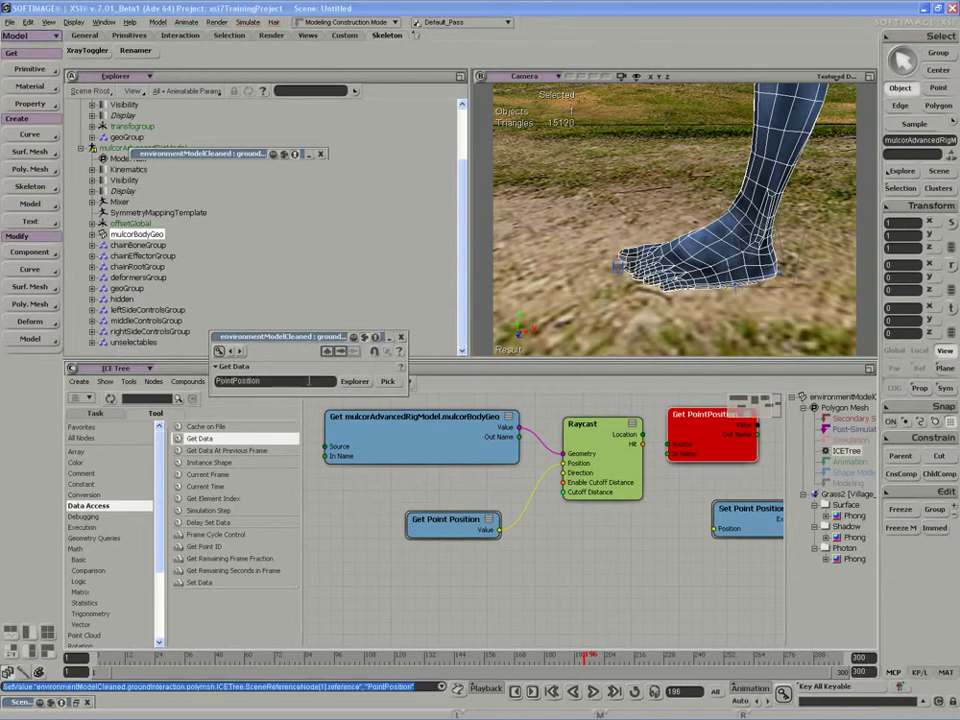
- Connect the Raycast node's Location output to the Source input of the Get PointPosition node
{"action": "left_click_drag", "start_coordinate": [698, 497], "coordinate": [633, 529]}
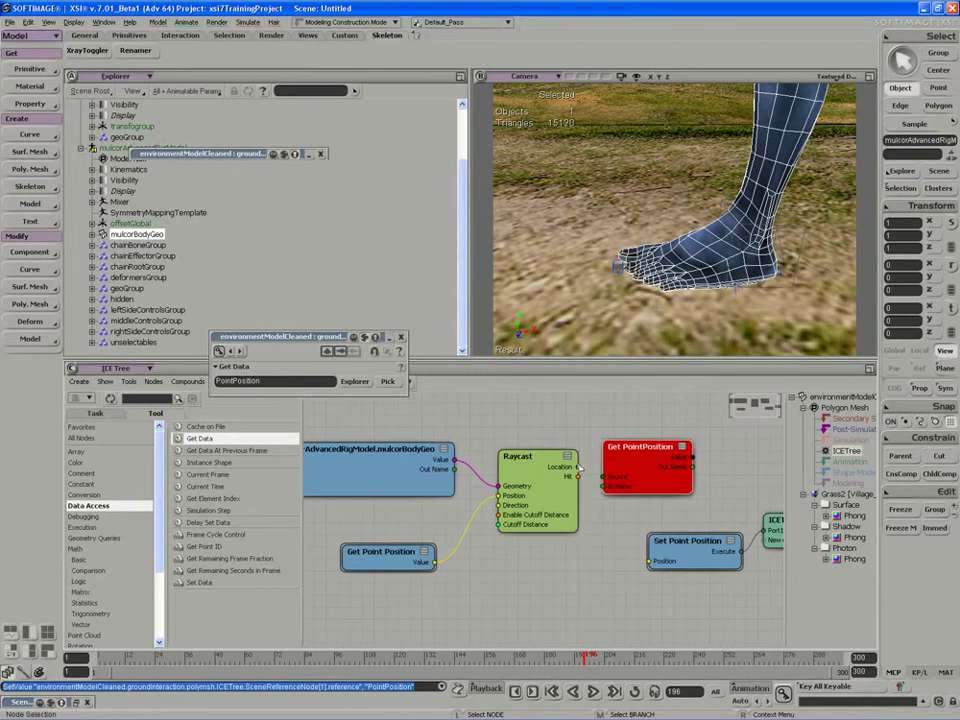
{"action": "left_click_drag", "start_coordinate": [578, 467], "coordinate": [618, 479]}
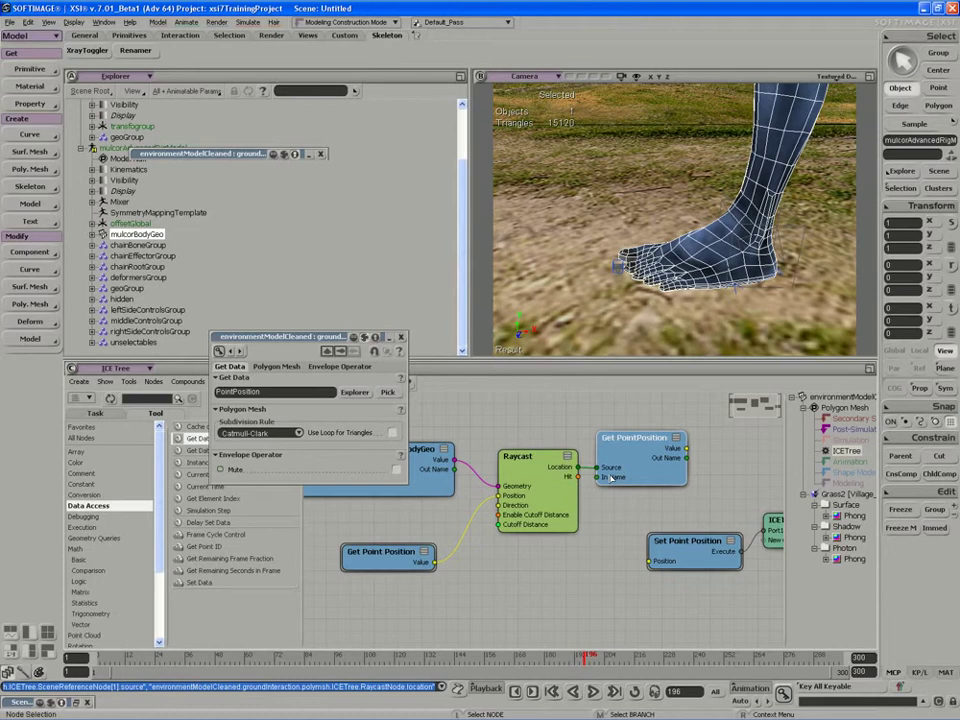
{"action": "left_click_drag", "start_coordinate": [610, 477], "coordinate": [642, 453]}
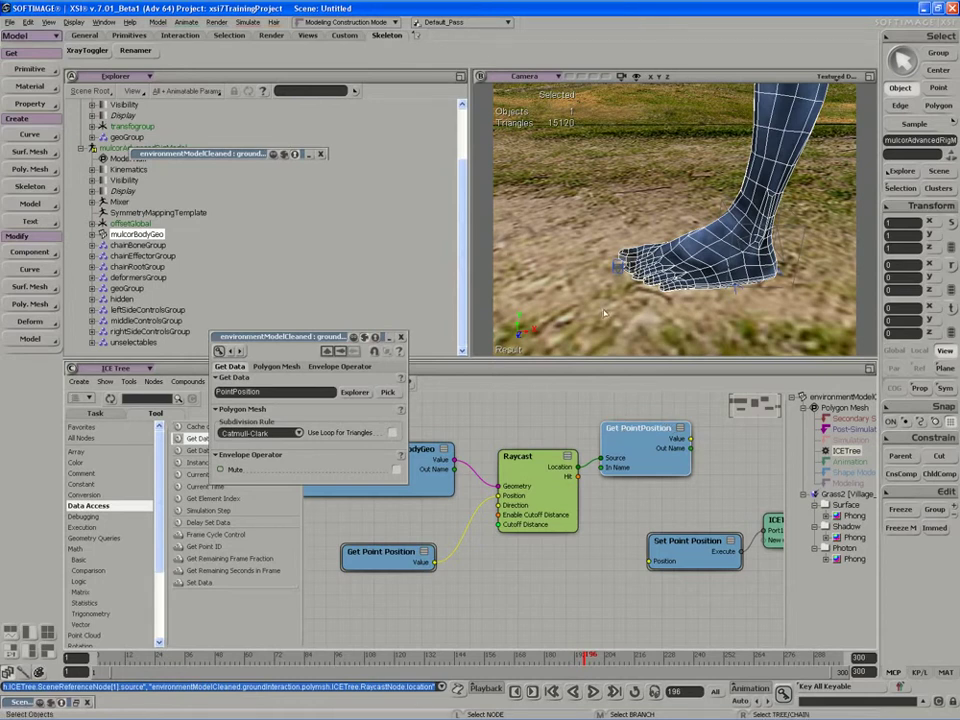
{"action": "left_click_drag", "start_coordinate": [600, 493], "coordinate": [604, 490]}
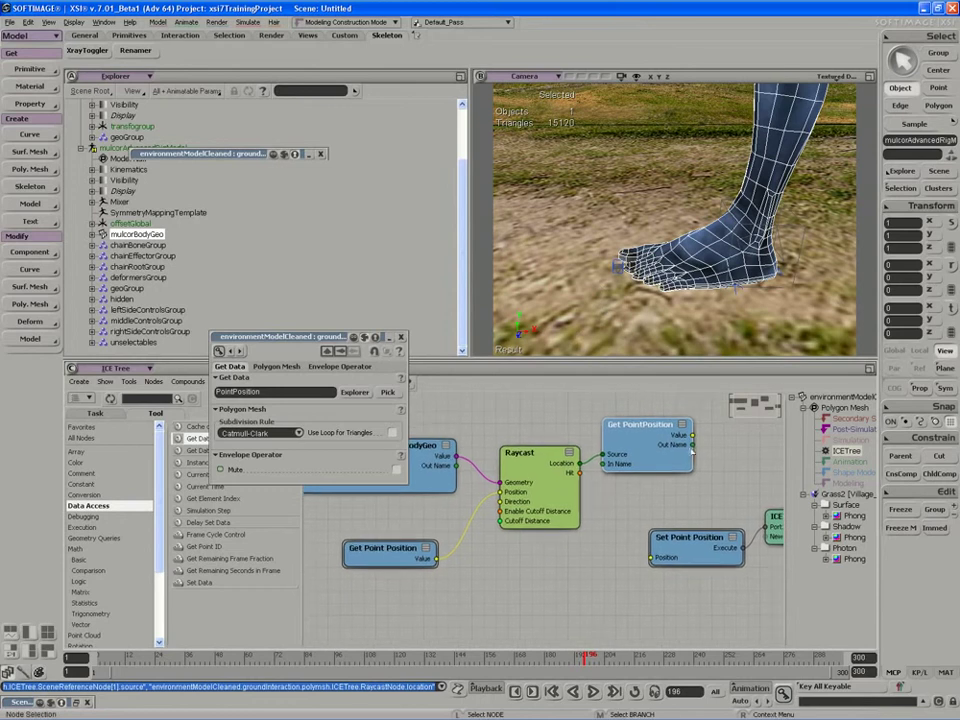
- Connect the Value output of Get PointPosition to the Set Point Position node's Position input and tidy the layout
{"action": "left_click_drag", "start_coordinate": [692, 436], "coordinate": [702, 537]}
{"action": "left_click_drag", "start_coordinate": [640, 424], "coordinate": [626, 446]}
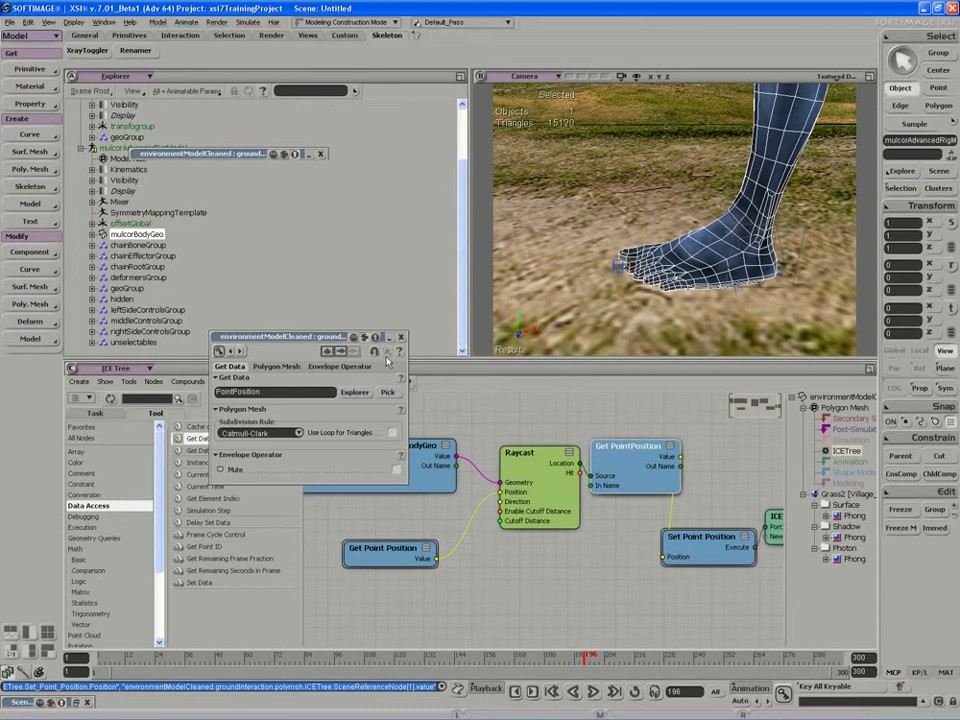
{"action": "left_click_drag", "start_coordinate": [300, 337], "coordinate": [231, 302]}
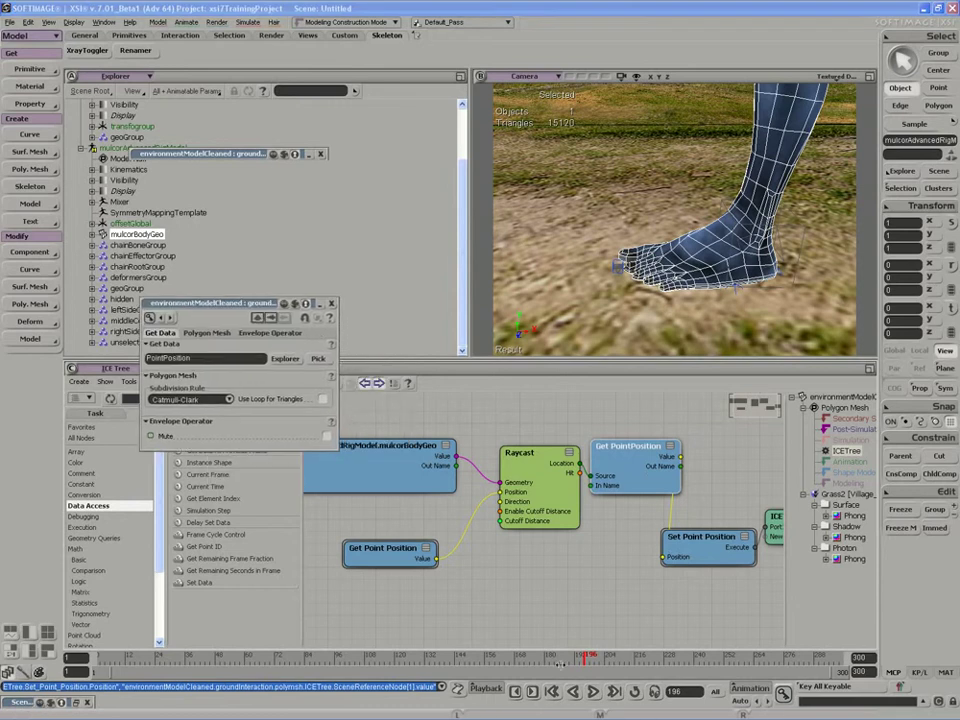
- Play the animation and examine the walking character's feet against the ground mesh
{"action": "scroll", "coordinate": [555, 587], "scroll_direction": "down", "scroll_amount": 2}
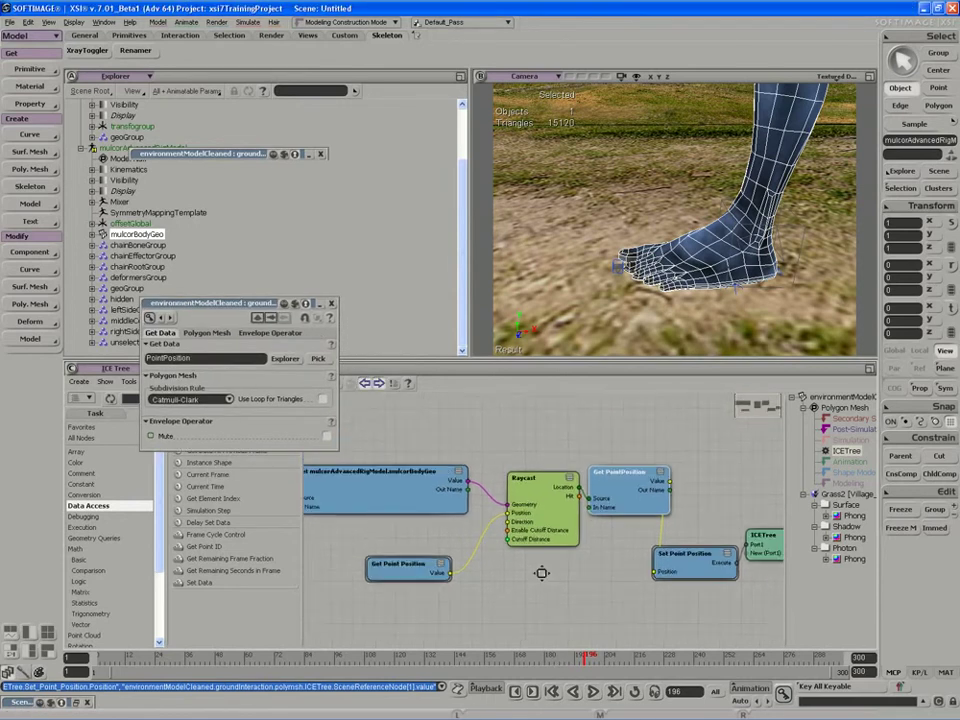
{"action": "left_click_drag", "start_coordinate": [541, 573], "coordinate": [536, 574]}
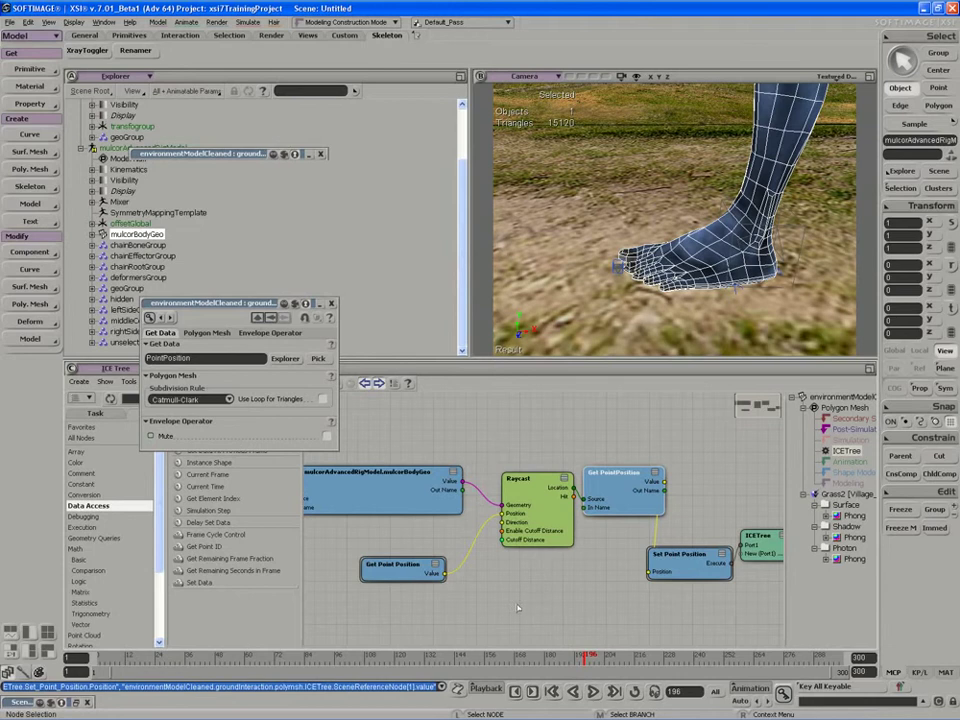
{"action": "left_click", "coordinate": [592, 691]}
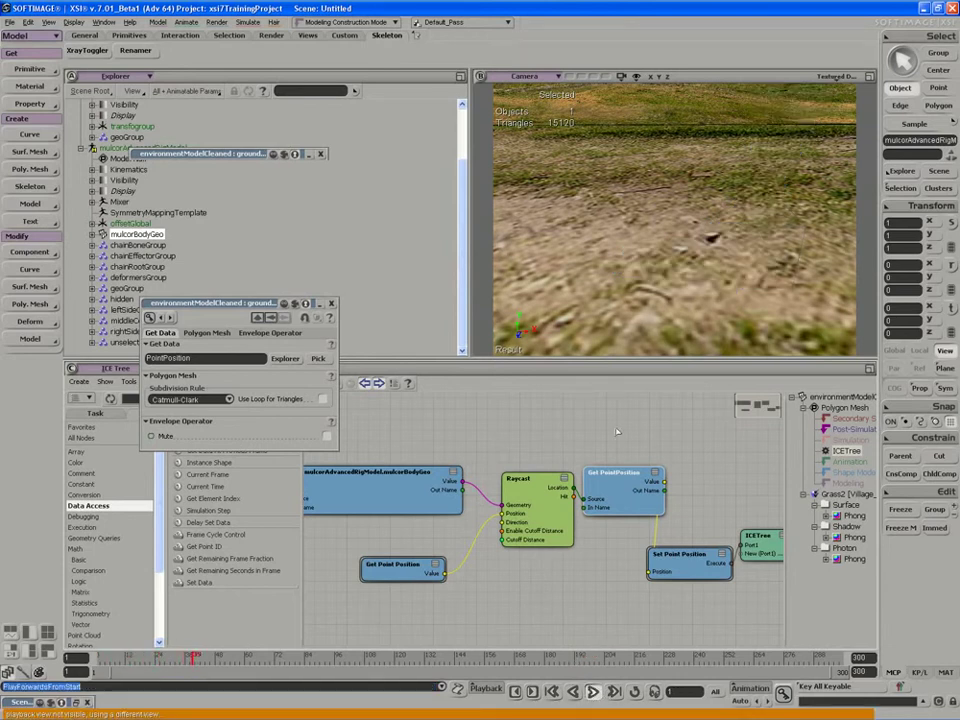
{"action": "key", "text": "s"}
{"action": "middle_click_drag", "start_coordinate": [671, 281], "coordinate": [659, 303]}
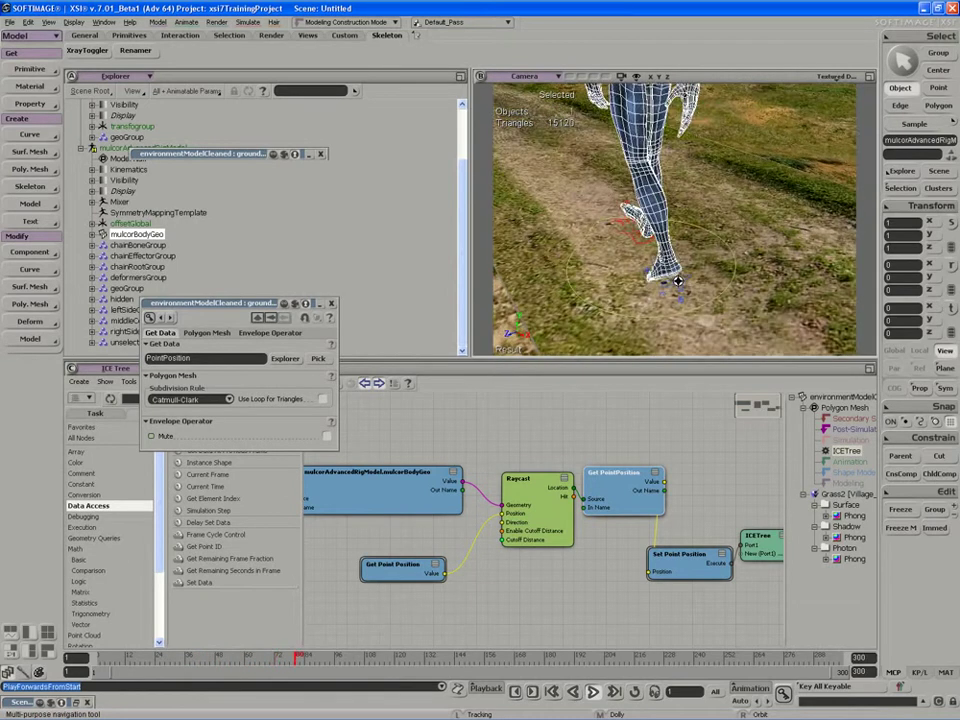
{"action": "right_click_drag", "start_coordinate": [678, 281], "coordinate": [625, 291]}
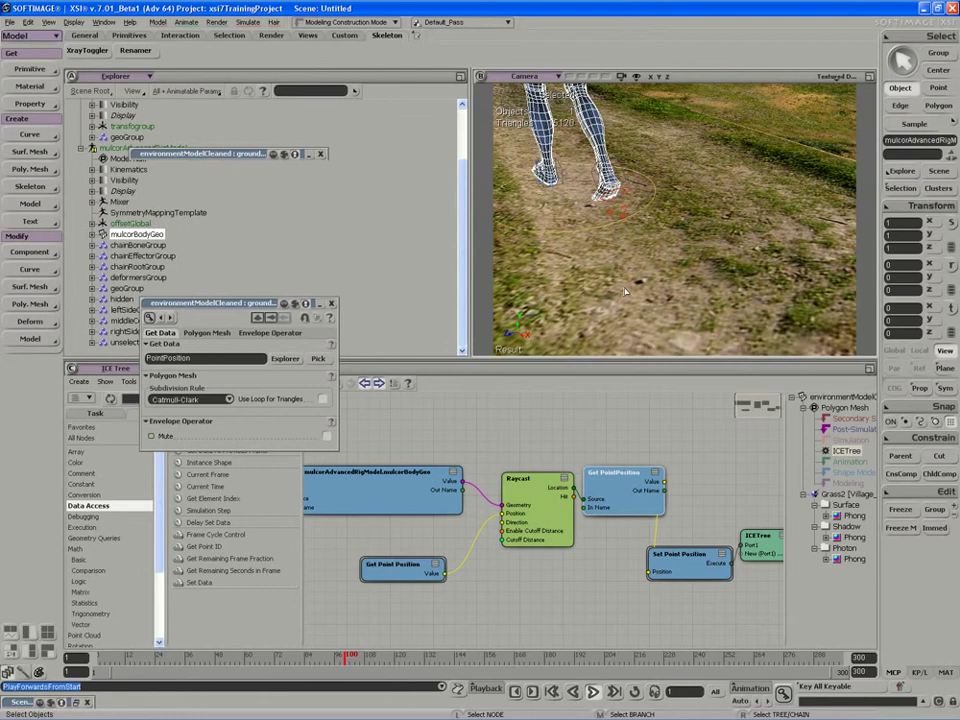
{"action": "left_click", "coordinate": [592, 691]}
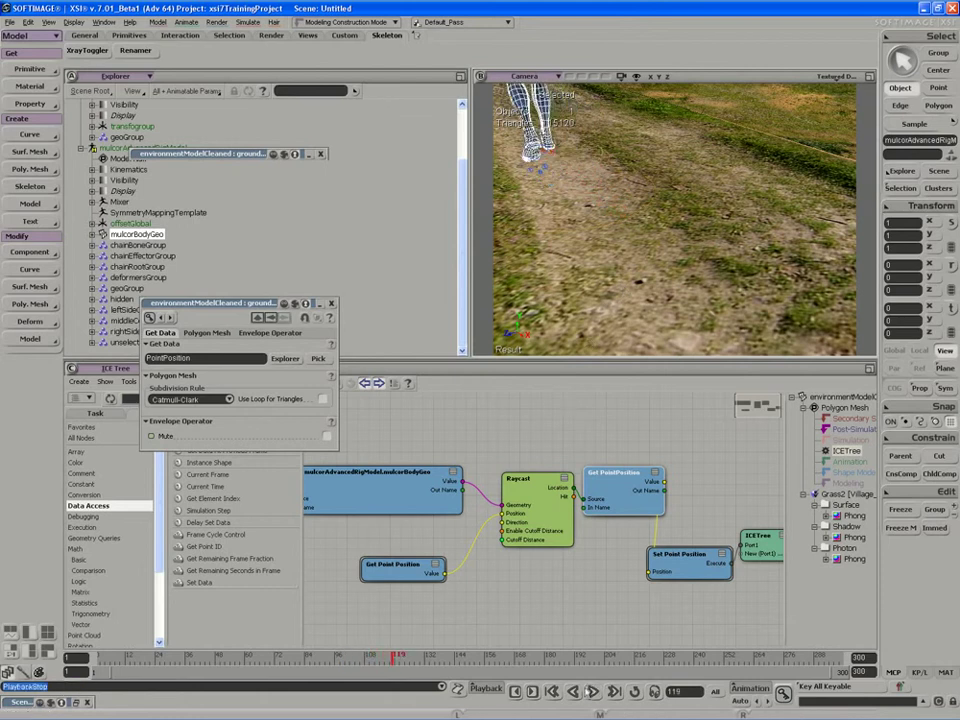
- Spread out the graph by moving the Raycast node with its input nodes and repositioning the Get PointPosition node
{"action": "left_click_drag", "start_coordinate": [559, 604], "coordinate": [567, 609]}
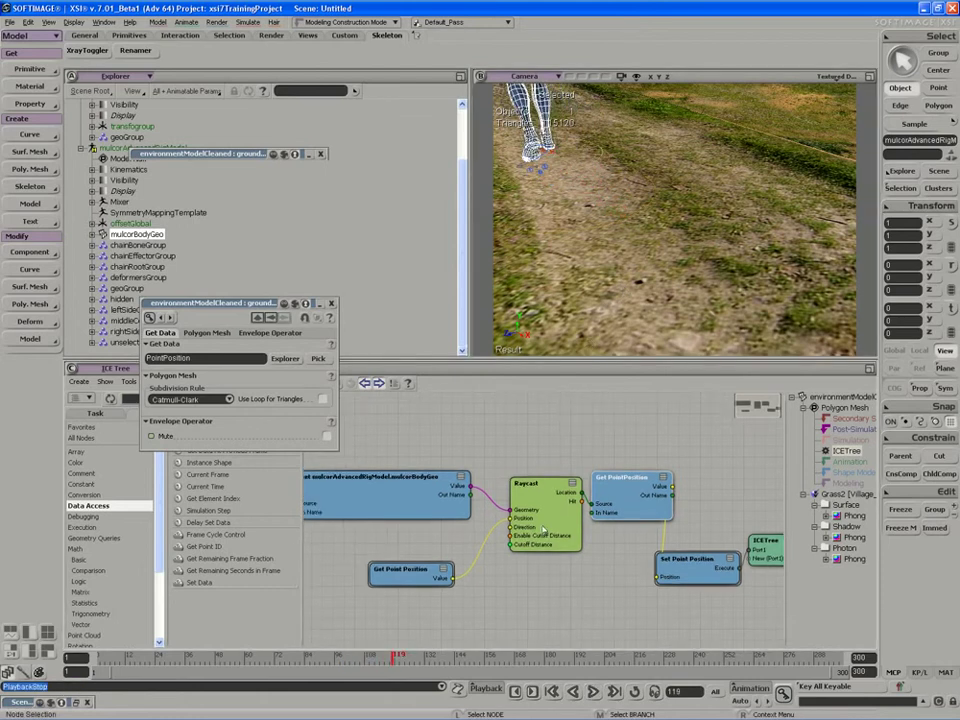
{"action": "middle_click_drag", "start_coordinate": [543, 528], "coordinate": [505, 527]}
{"action": "left_click_drag", "start_coordinate": [645, 503], "coordinate": [635, 491]}
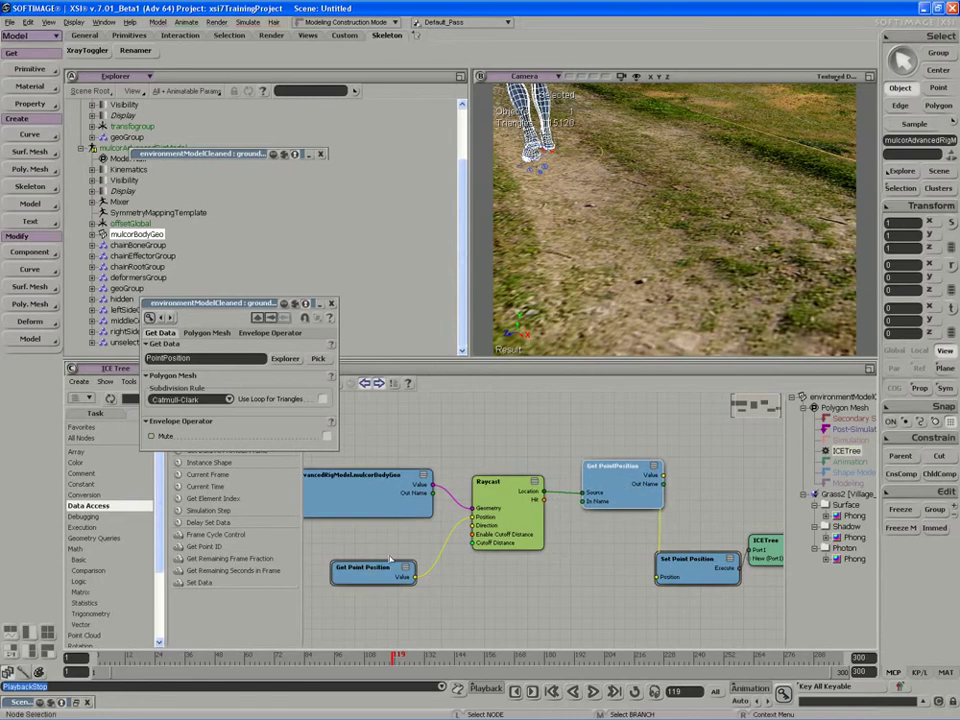
- Set the Raycast node's Y direction to -1
{"action": "double_click", "coordinate": [495, 507]}
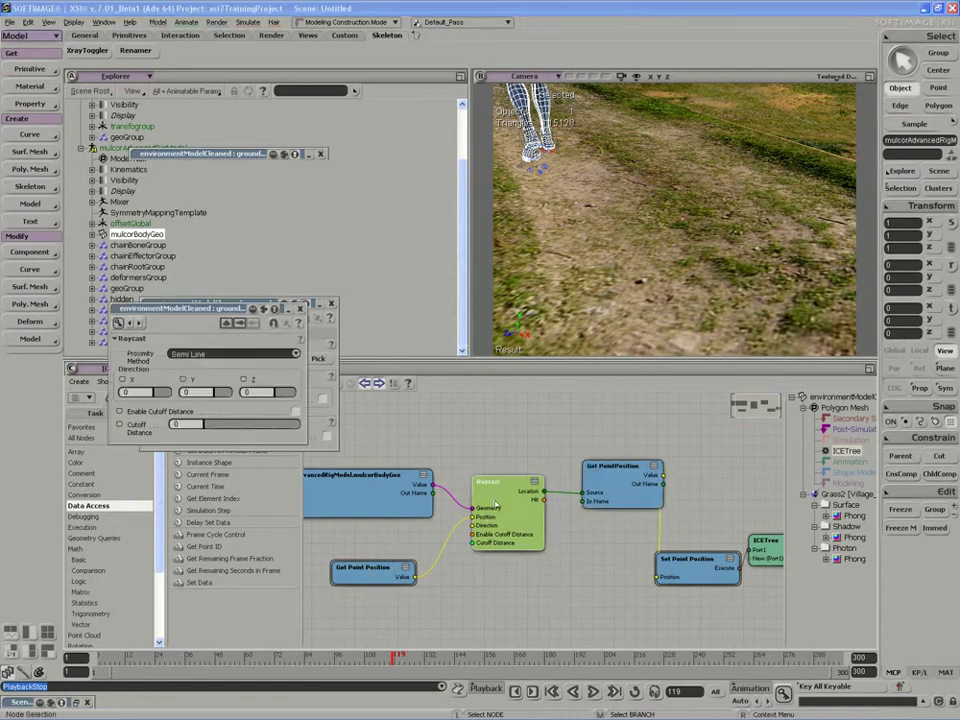
{"action": "left_click_drag", "start_coordinate": [203, 309], "coordinate": [221, 256]}
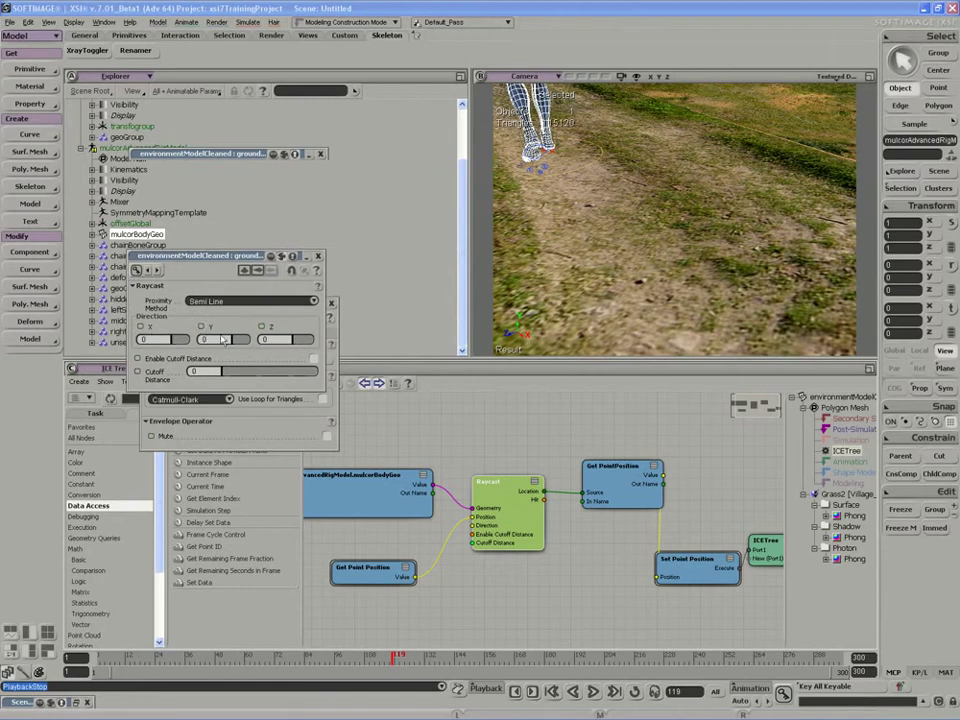
{"action": "left_click", "coordinate": [223, 340]}
{"action": "type", "text": "-1"}
{"action": "key", "text": "Return"}
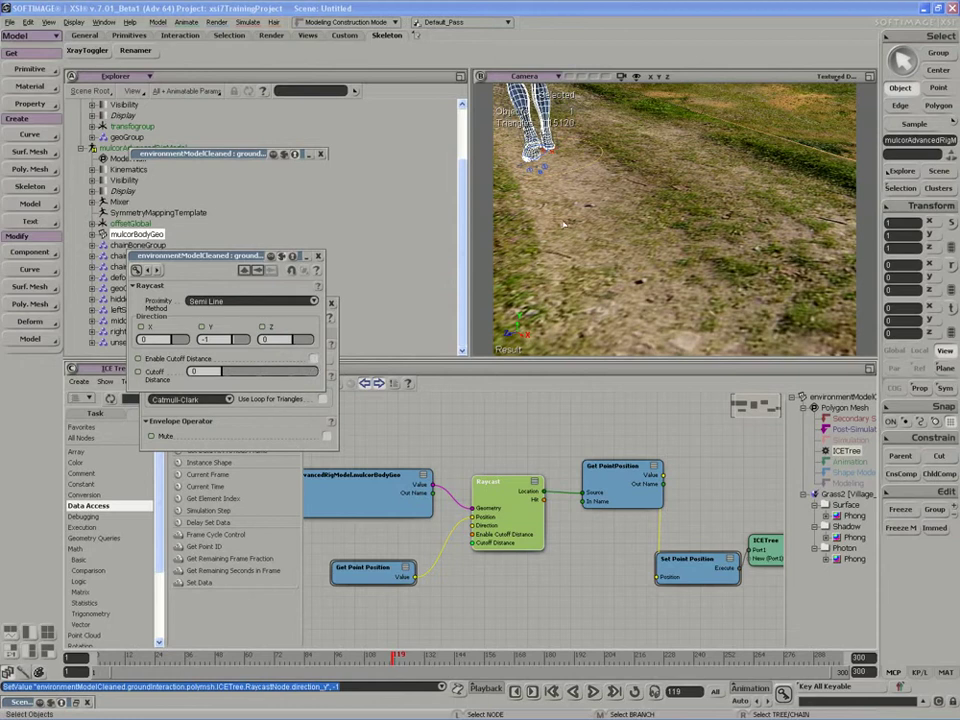
- Play the animation to check how the ground reacts to the feet with the downward raycast
{"action": "left_click", "coordinate": [592, 692]}
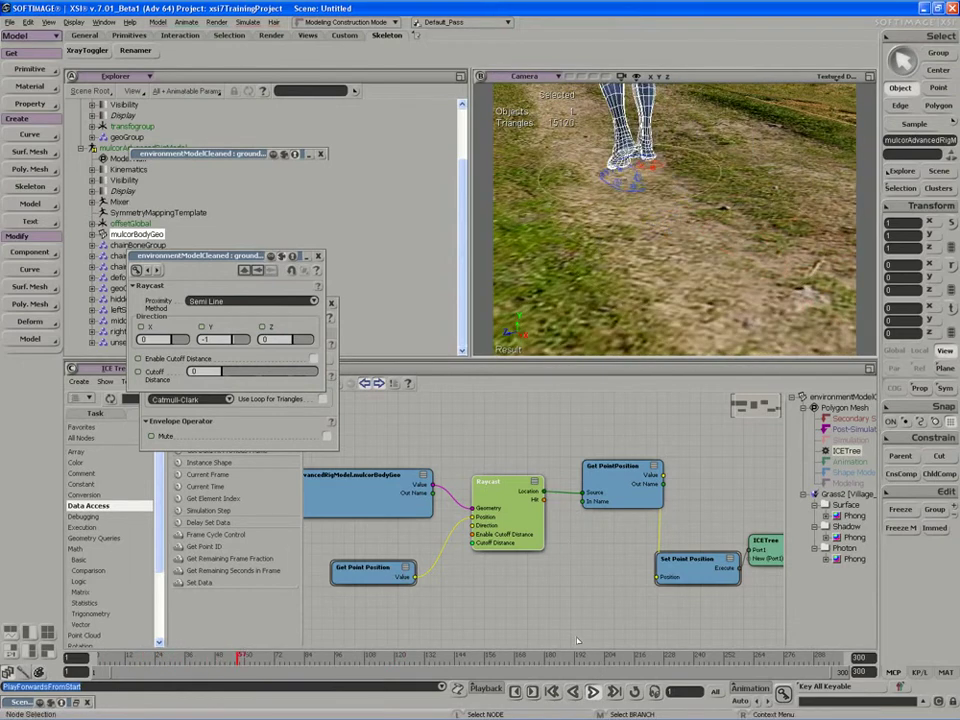
{"action": "left_click", "coordinate": [593, 692]}
{"action": "key", "text": "s"}
{"action": "right_click_drag", "start_coordinate": [566, 264], "coordinate": [606, 262]}
{"action": "key", "text": "space"}
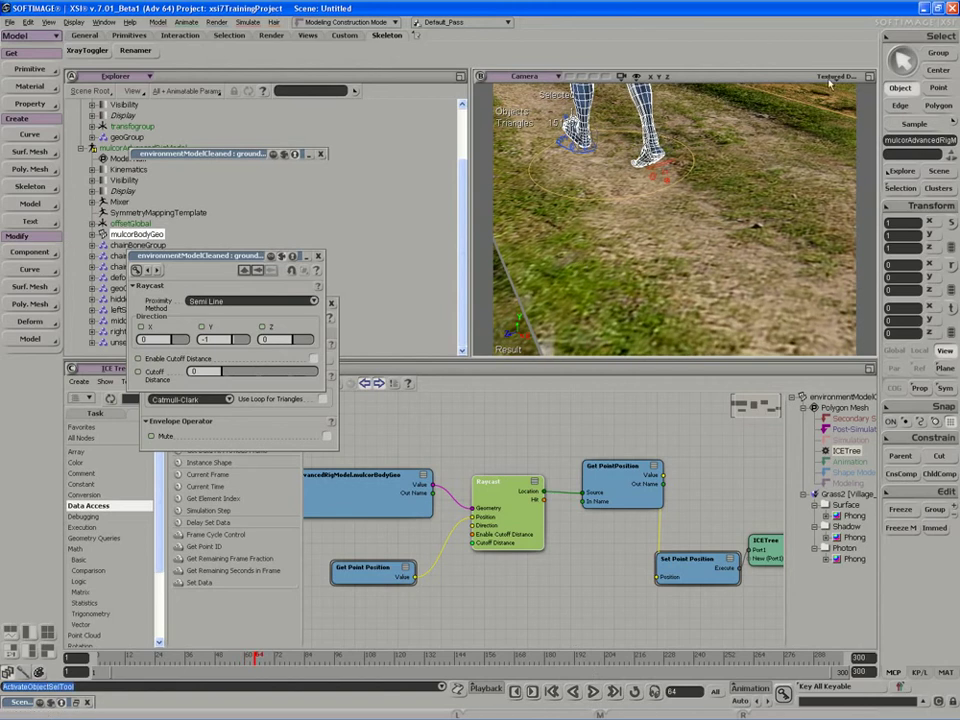
- Display the Camera view in hidden-line mode and examine the feet against the ground grid at frame 53
{"action": "left_click", "coordinate": [833, 77]}
{"action": "left_click", "coordinate": [800, 232]}
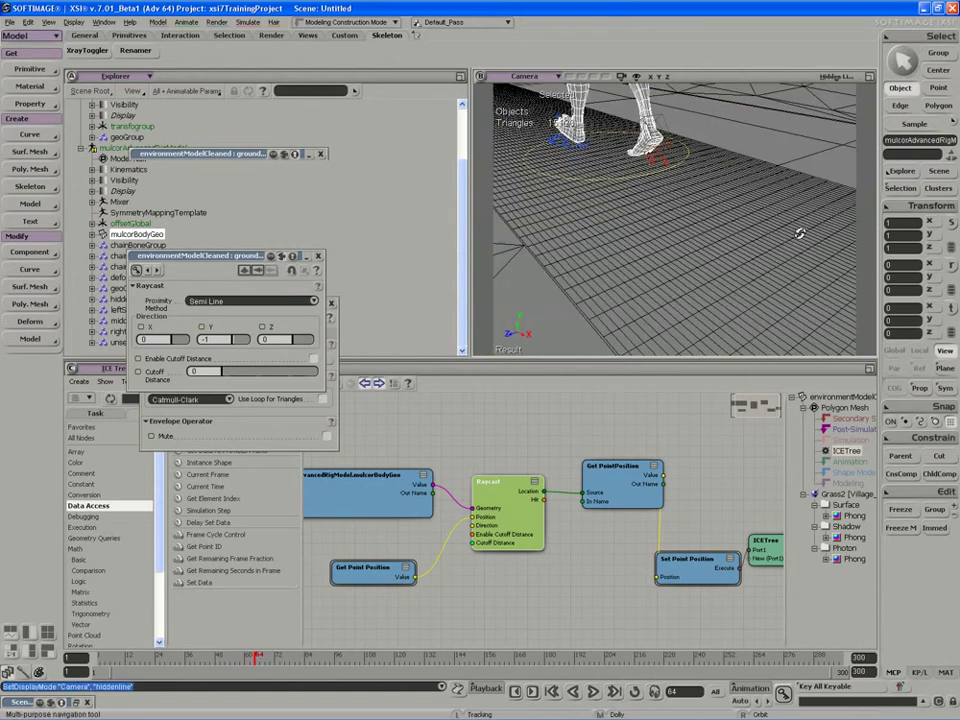
{"action": "right_click_drag", "start_coordinate": [800, 232], "coordinate": [750, 236]}
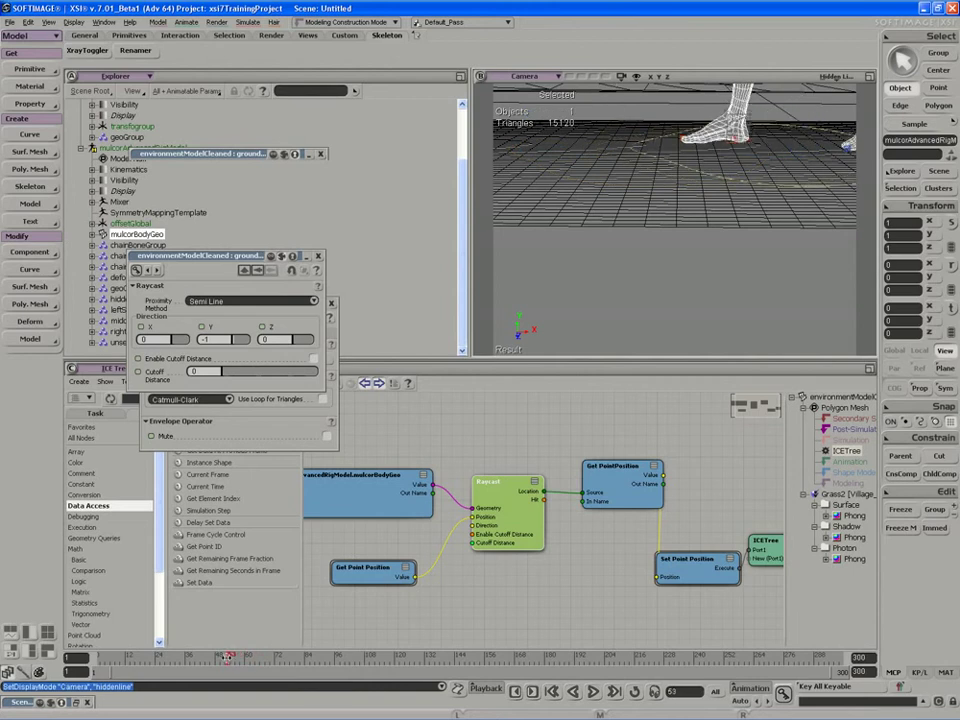
{"action": "left_click_drag", "start_coordinate": [227, 657], "coordinate": [228, 657]}
{"action": "mouse_move", "coordinate": [562, 212]}
{"action": "right_mouse_down"}
{"action": "mouse_move", "coordinate": [564, 156]}
{"action": "mouse_move", "coordinate": [570, 215]}
{"action": "right_mouse_up"}
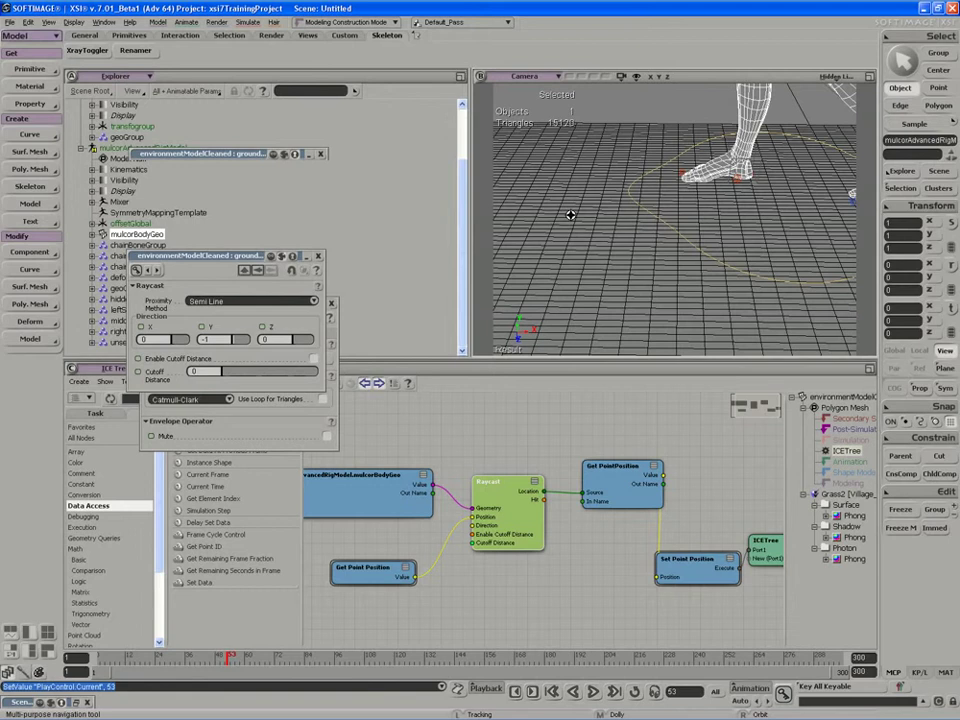
{"action": "left_click_drag", "start_coordinate": [584, 211], "coordinate": [530, 222]}
{"action": "middle_click_drag", "start_coordinate": [604, 206], "coordinate": [604, 199]}
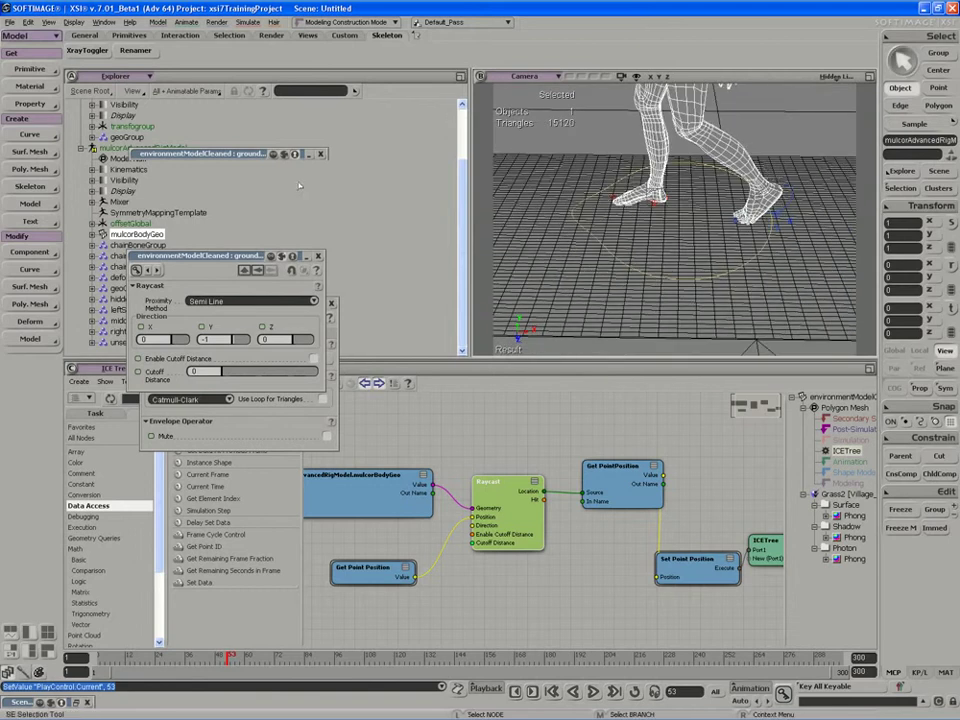
- Select the environmentModelCleaned model as a branch and set its local Y position to 0.1
{"action": "left_click_drag", "start_coordinate": [172, 155], "coordinate": [260, 143]}
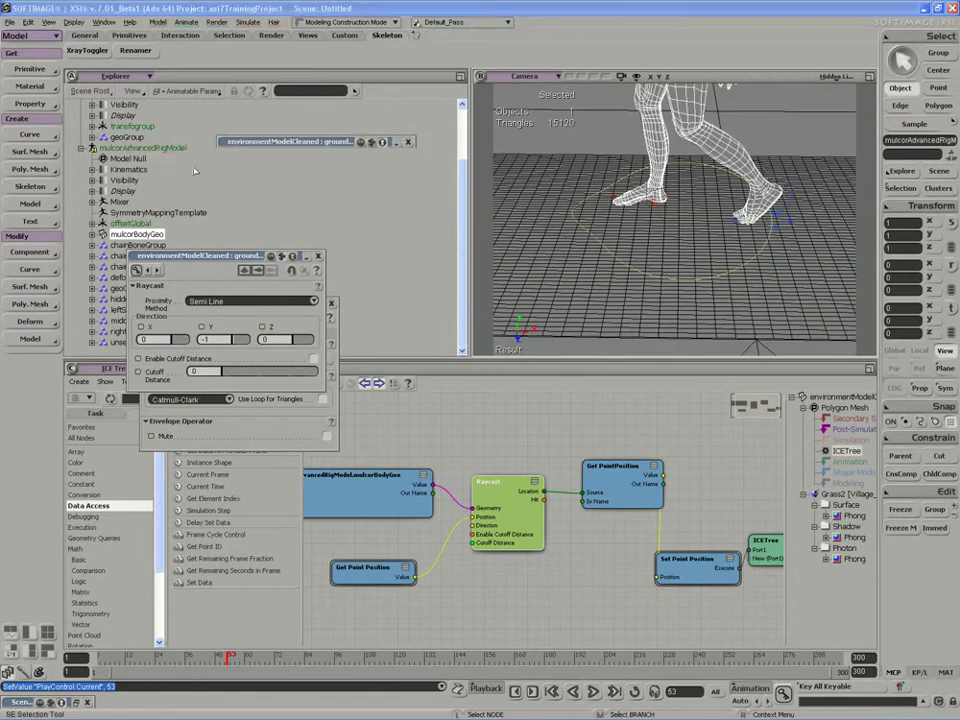
{"action": "scroll", "coordinate": [220, 158], "scroll_direction": "up", "scroll_amount": 2}
{"action": "middle_click", "coordinate": [135, 136]}
{"action": "key", "text": "v"}
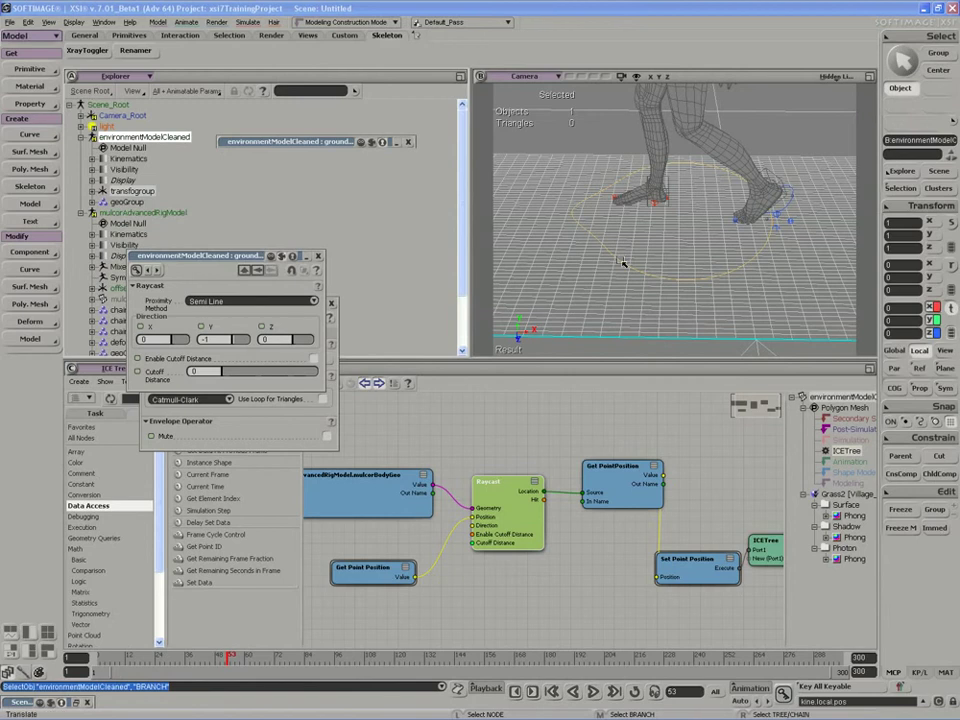
{"action": "scroll", "coordinate": [630, 266], "scroll_direction": "down", "scroll_amount": 10}
{"action": "key", "text": "s"}
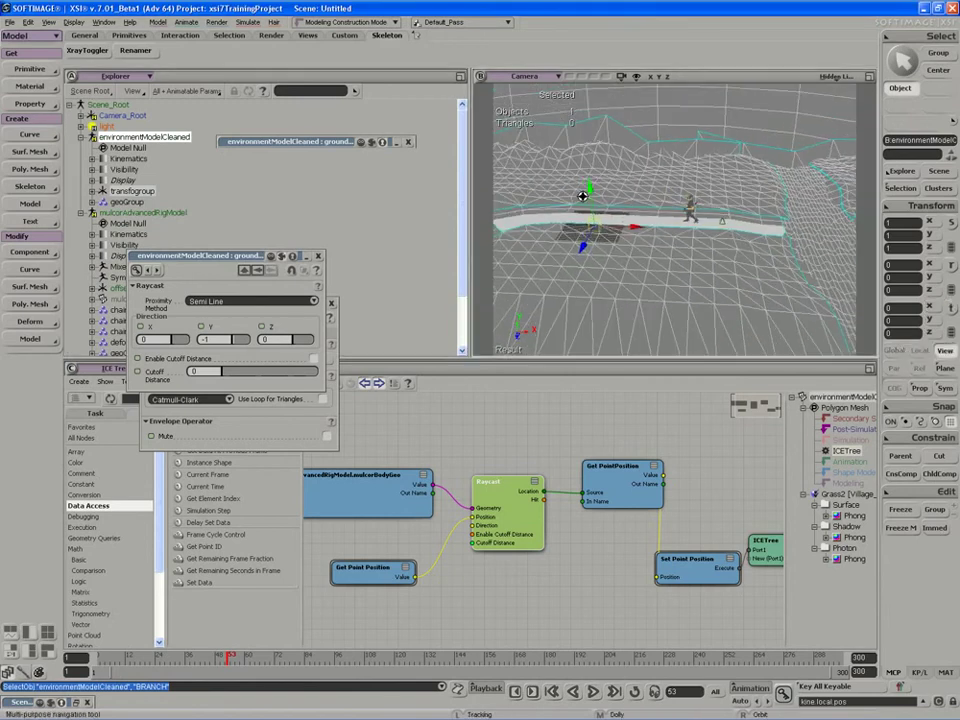
{"action": "key", "text": "ctrl+k"}
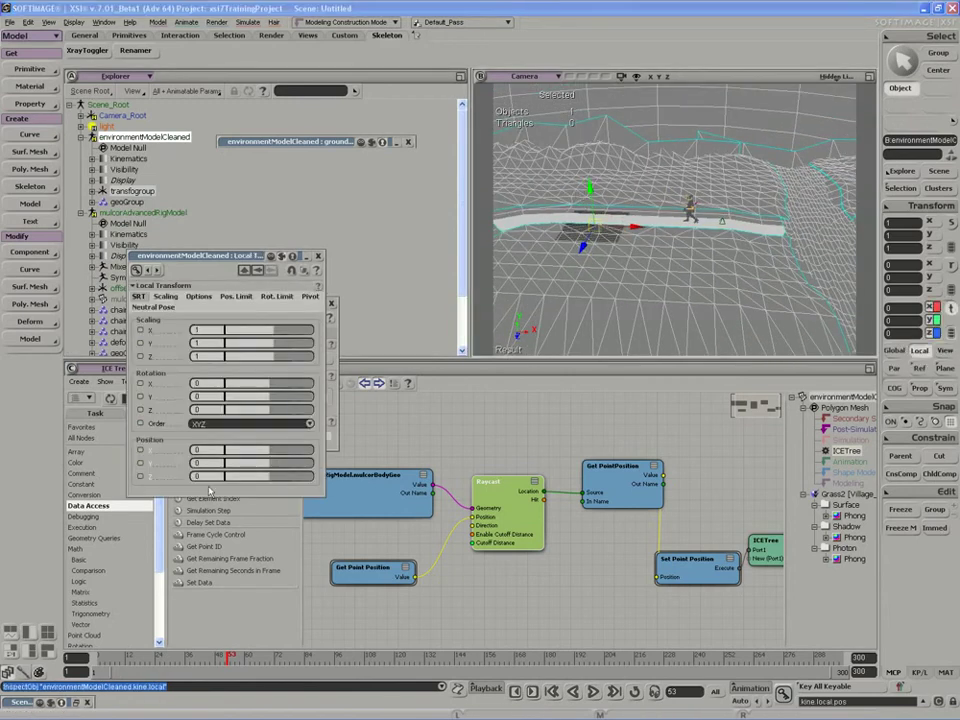
{"action": "double_click", "coordinate": [213, 465]}
{"action": "type", "text": "0.1"}
{"action": "key", "text": "Return"}
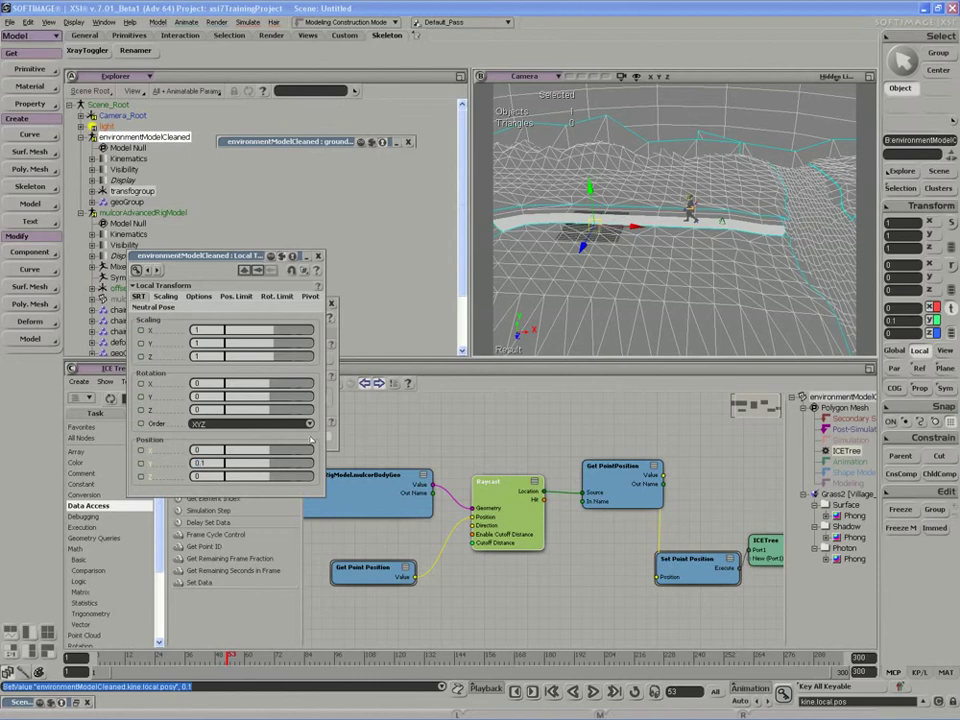
- Restore the Camera view to Textured Decal and raise environmentModelCleaned's local Y position to 0.27
{"action": "key", "text": "s"}
{"action": "middle_click_drag", "start_coordinate": [686, 246], "coordinate": [596, 306]}
{"action": "left_click_drag", "start_coordinate": [668, 242], "coordinate": [624, 276]}
{"action": "middle_click_drag", "start_coordinate": [624, 276], "coordinate": [682, 300]}
{"action": "middle_click", "coordinate": [836, 77]}
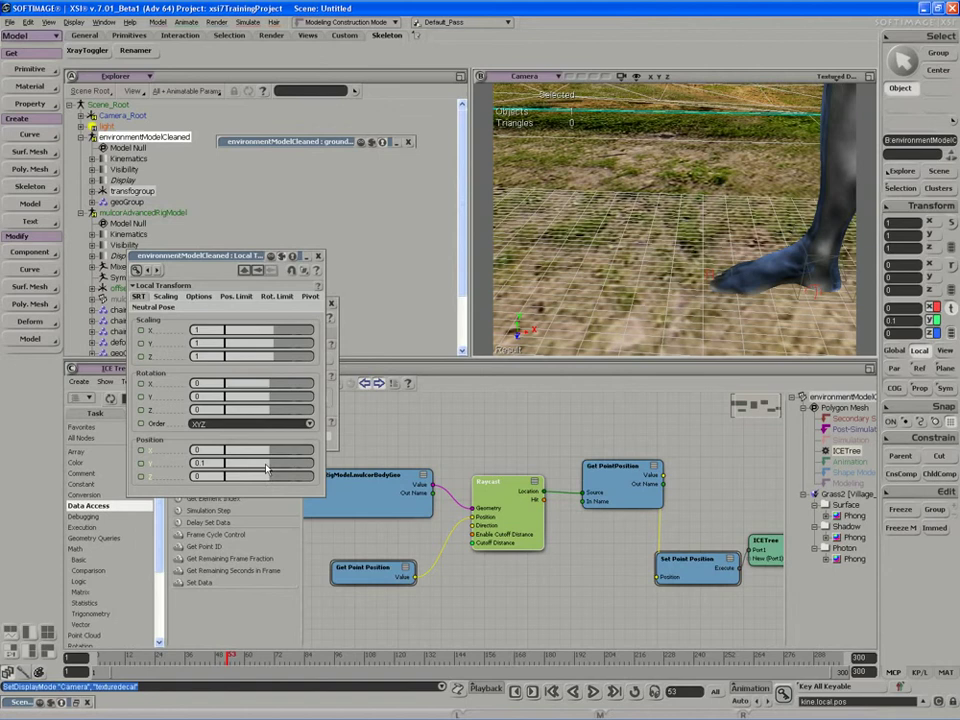
{"action": "left_click_drag", "start_coordinate": [266, 467], "coordinate": [276, 468]}
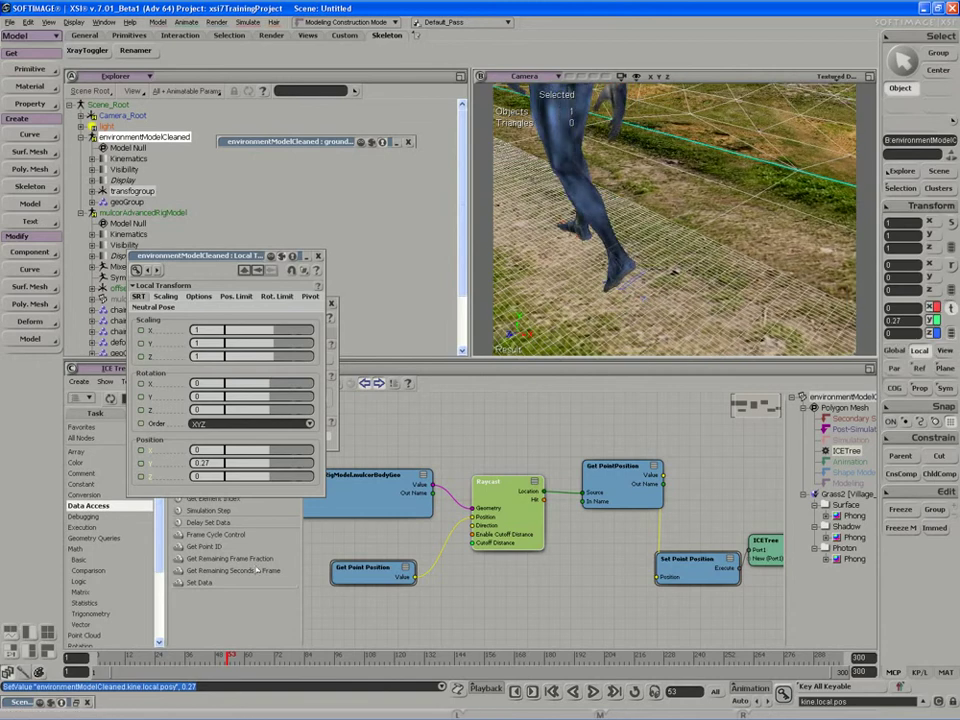
- Play the animation in hidden-line display, examine the ground grid's deformation along the walking path, and stop at frame 152
{"action": "left_click", "coordinate": [594, 693]}
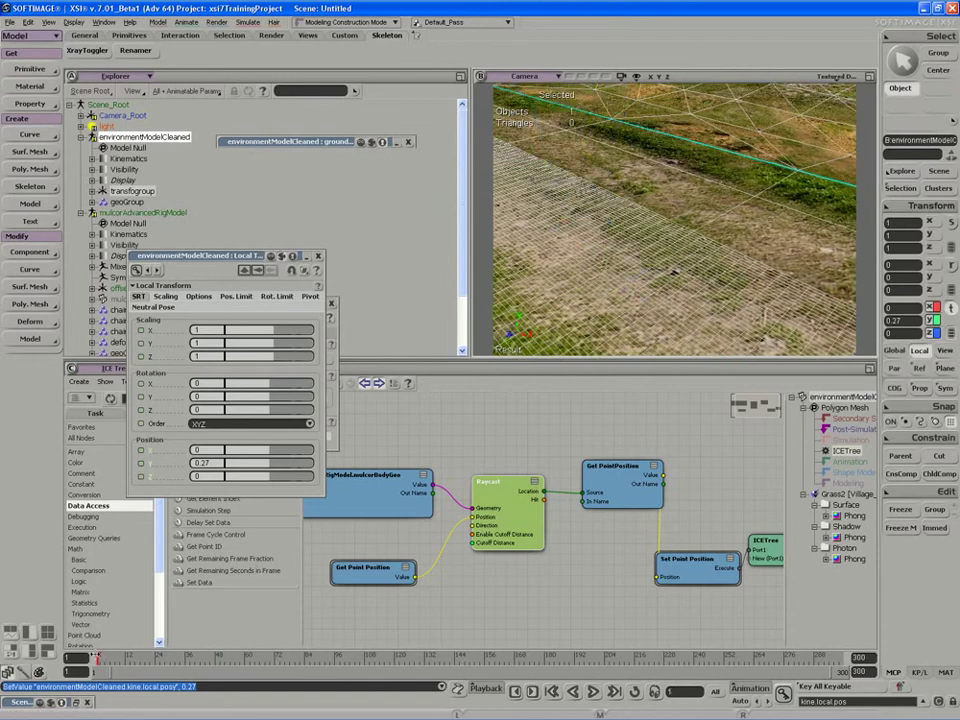
{"action": "left_click", "coordinate": [594, 693]}
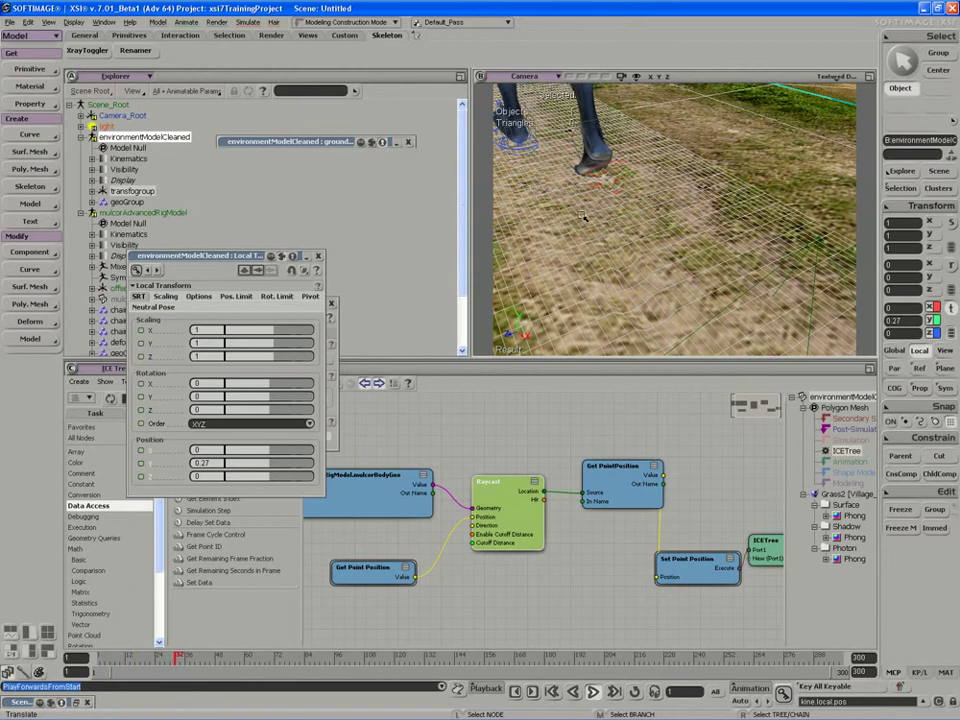
{"action": "left_click", "coordinate": [848, 77]}
{"action": "left_click", "coordinate": [848, 221]}
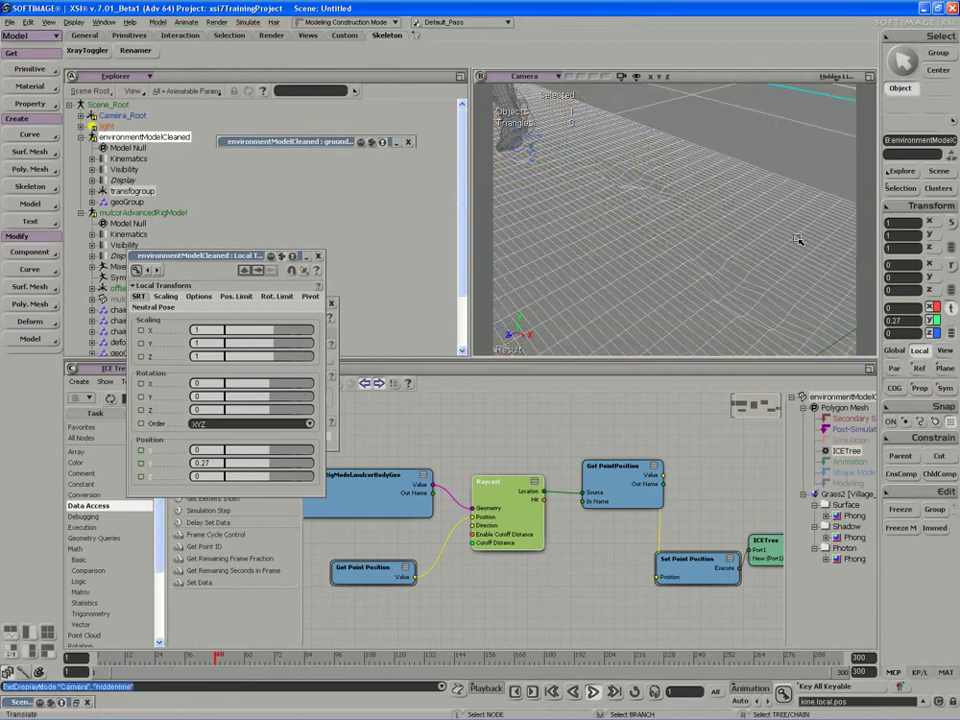
{"action": "key", "text": "s"}
{"action": "right_click_drag", "start_coordinate": [742, 240], "coordinate": [692, 257]}
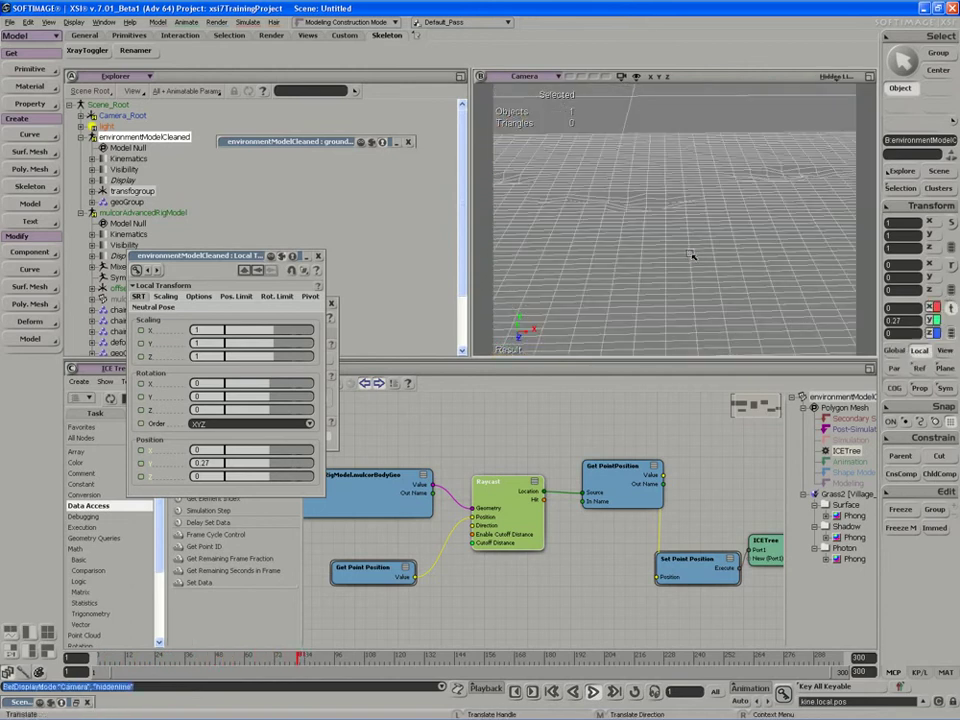
{"action": "middle_click_drag", "start_coordinate": [692, 257], "coordinate": [671, 255]}
{"action": "left_click_drag", "start_coordinate": [671, 255], "coordinate": [694, 267]}
{"action": "right_click_drag", "start_coordinate": [694, 267], "coordinate": [614, 256]}
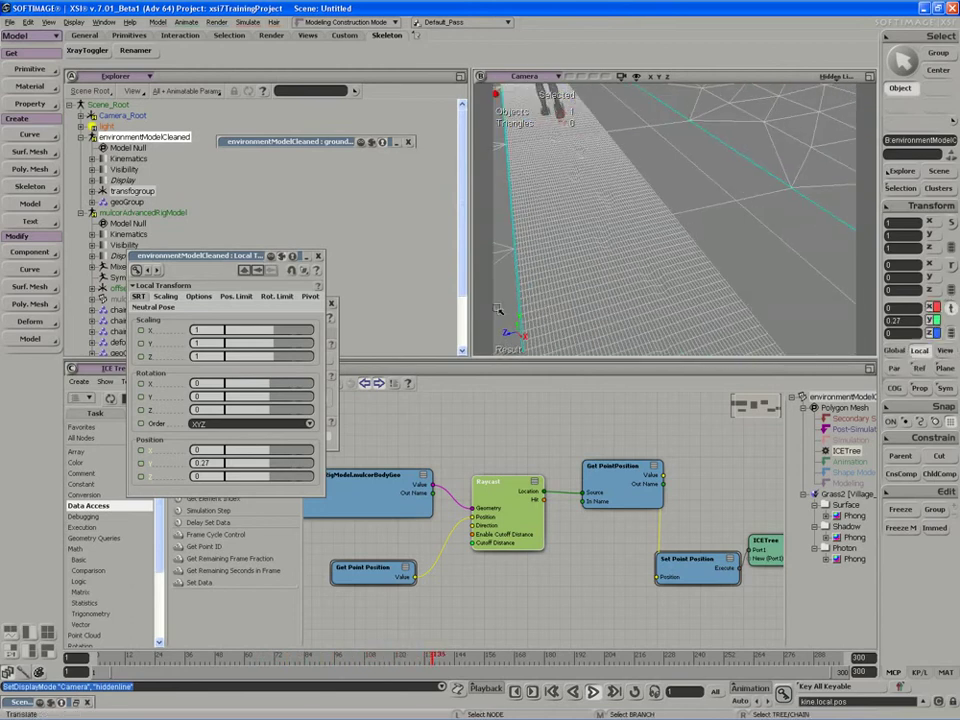
{"action": "left_click", "coordinate": [597, 692]}
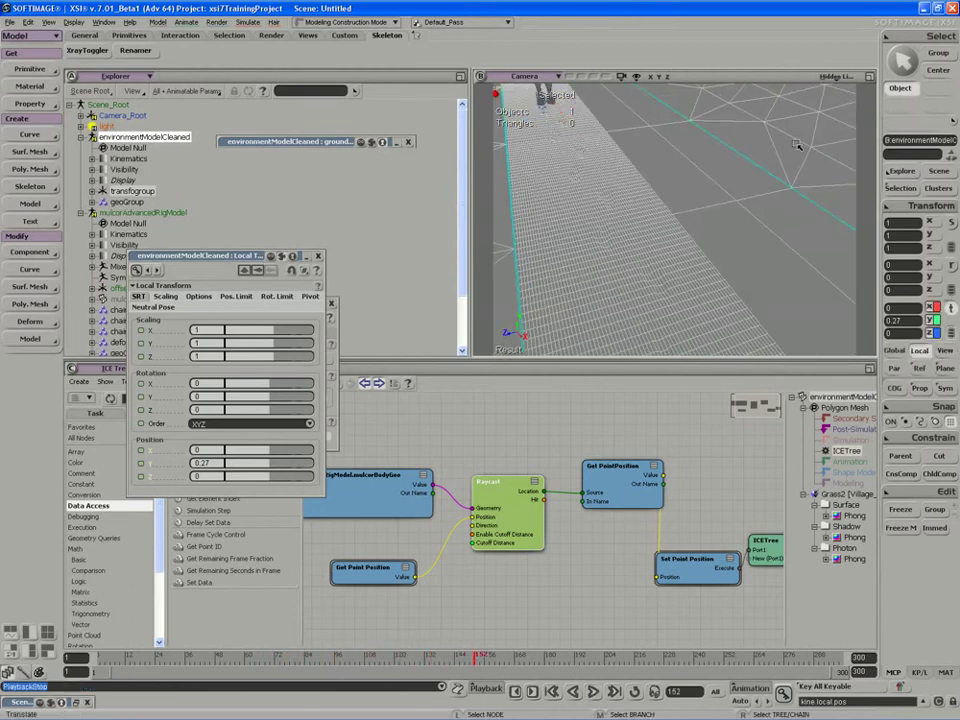
- Return the Camera view to Textured Decal and examine the ground along the walking path up close
{"action": "middle_click", "coordinate": [836, 77]}
{"action": "key", "text": "s"}
{"action": "left_click_drag", "start_coordinate": [657, 246], "coordinate": [655, 206]}
{"action": "mouse_move", "coordinate": [654, 206]}
{"action": "right_mouse_down"}
{"action": "mouse_move", "coordinate": [632, 216]}
{"action": "mouse_move", "coordinate": [568, 195]}
{"action": "mouse_move", "coordinate": [655, 220]}
{"action": "right_mouse_up"}
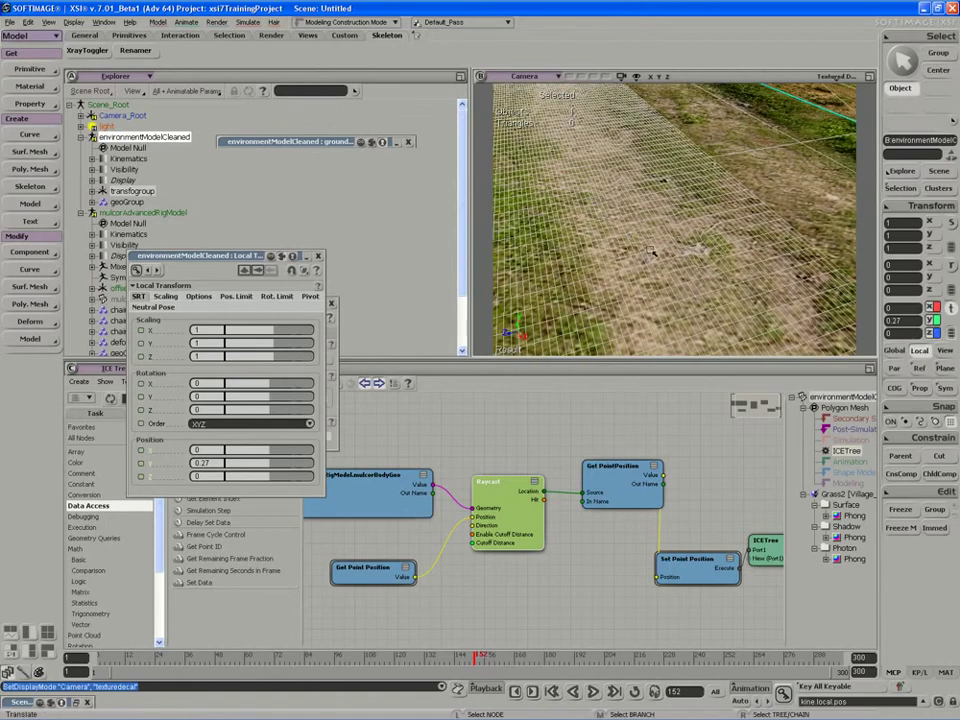
{"action": "key", "text": "space"}
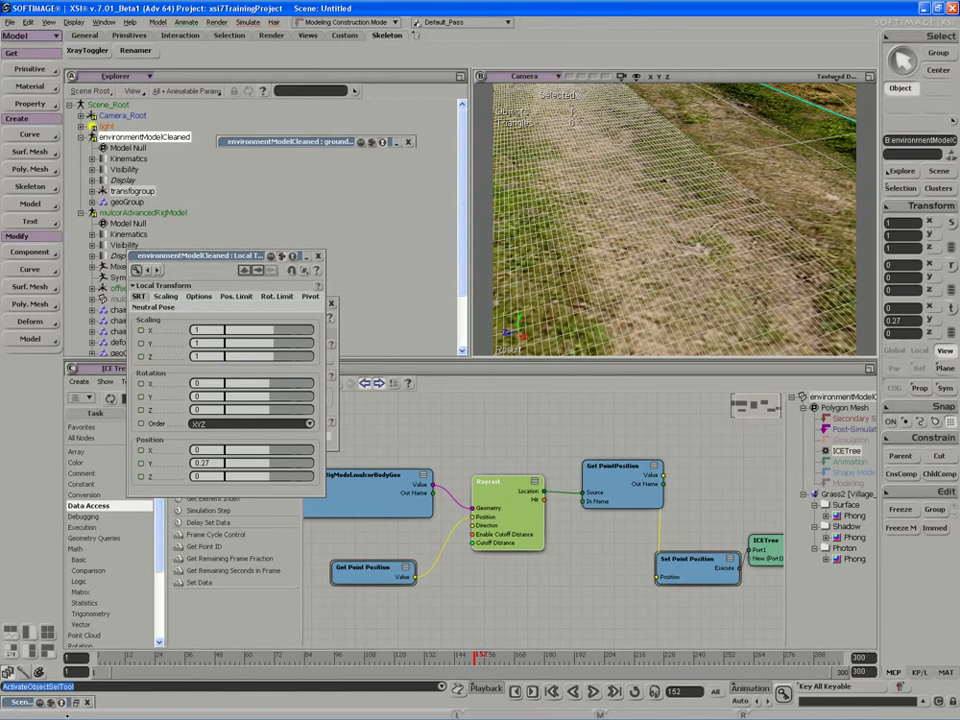
- Go back to frame 1 and select the groundInteraction mesh
{"action": "left_click", "coordinate": [97, 656]}
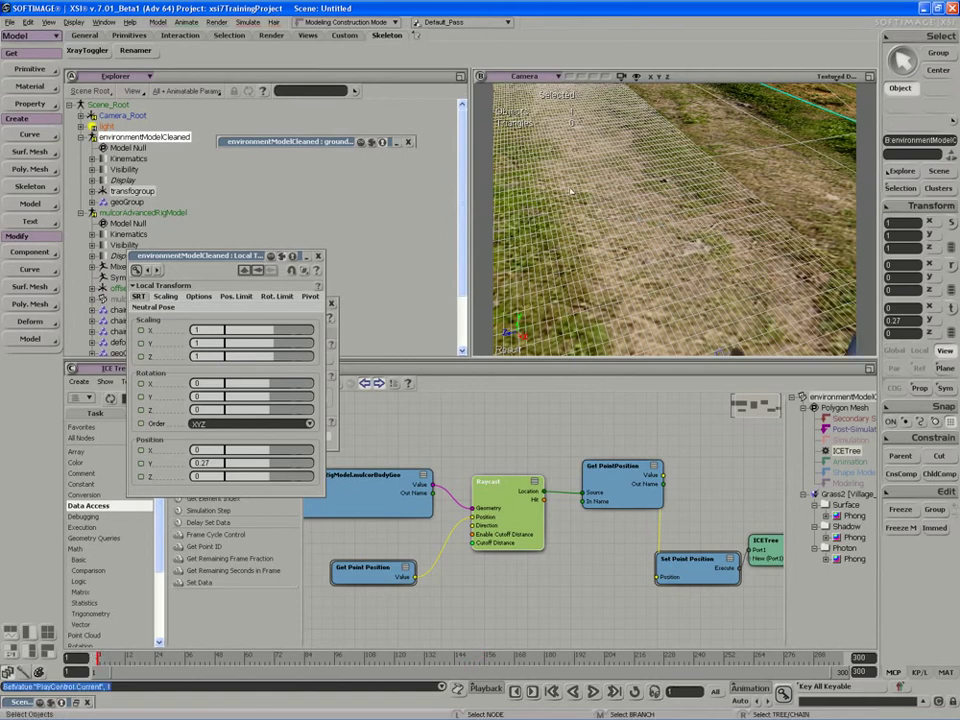
{"action": "key", "text": "shift+s"}
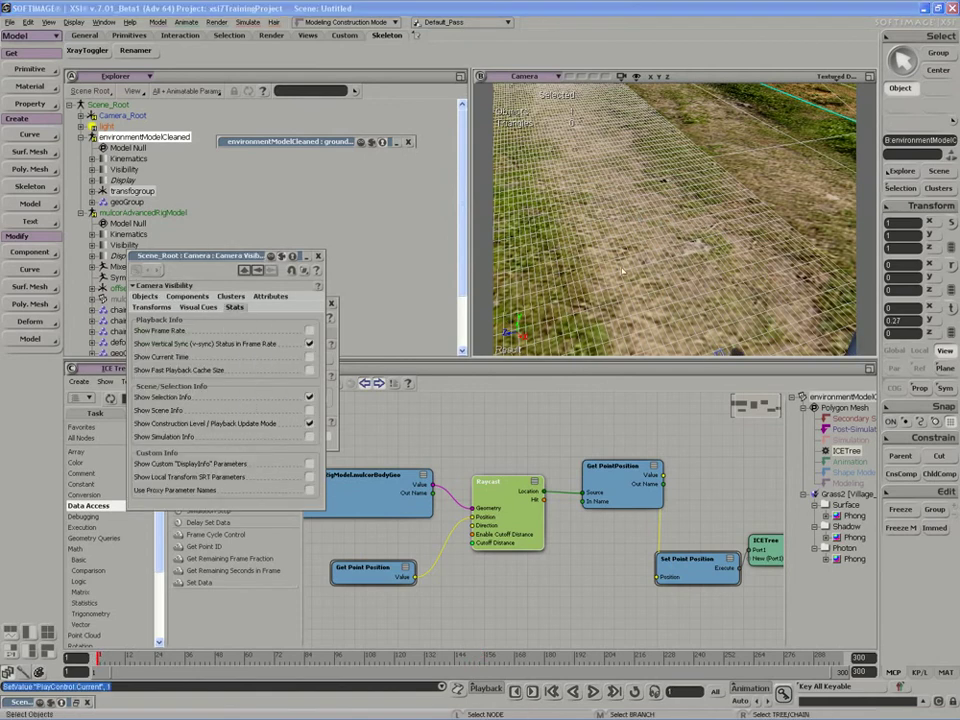
{"action": "left_click", "coordinate": [509, 318]}
{"action": "key", "text": "shift+s"}
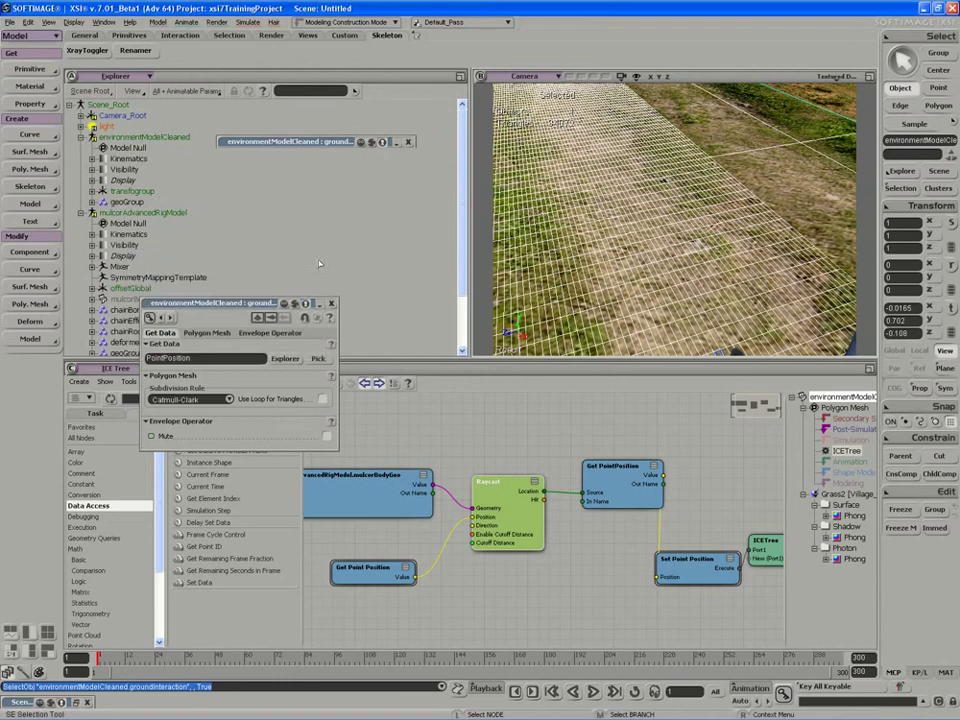
- Enable Show Selection Info in the Camera view's statistics to display the selected groundInteraction mesh's object and triangle counts
{"action": "left_click", "coordinate": [311, 399]}
{"action": "left_click", "coordinate": [311, 399]}
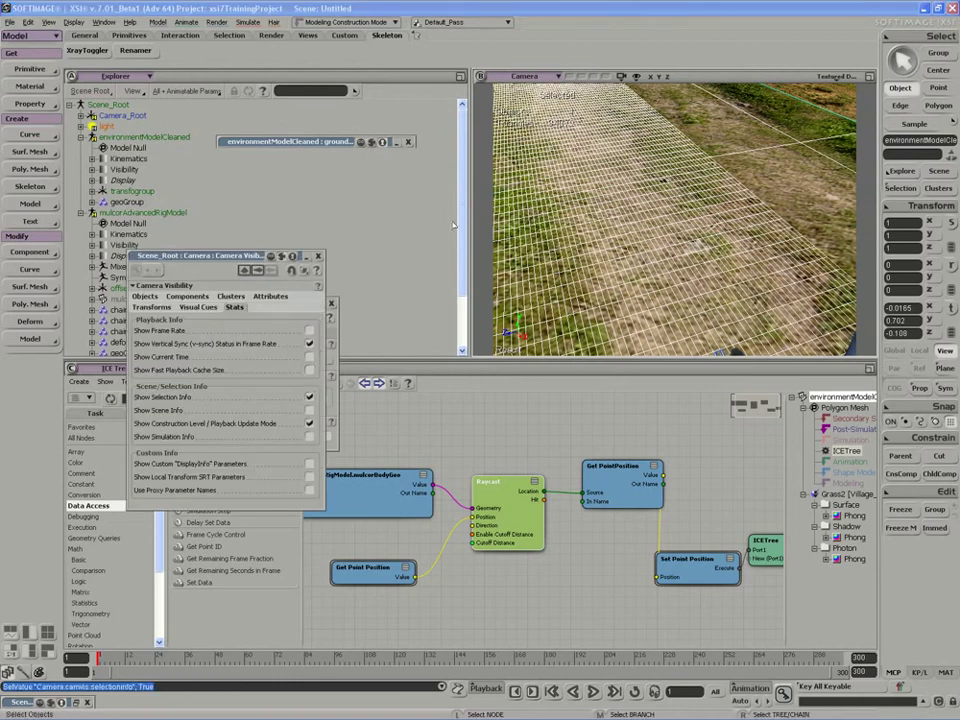
{"action": "key", "text": "s"}
{"action": "left_click_drag", "start_coordinate": [589, 161], "coordinate": [281, 360]}
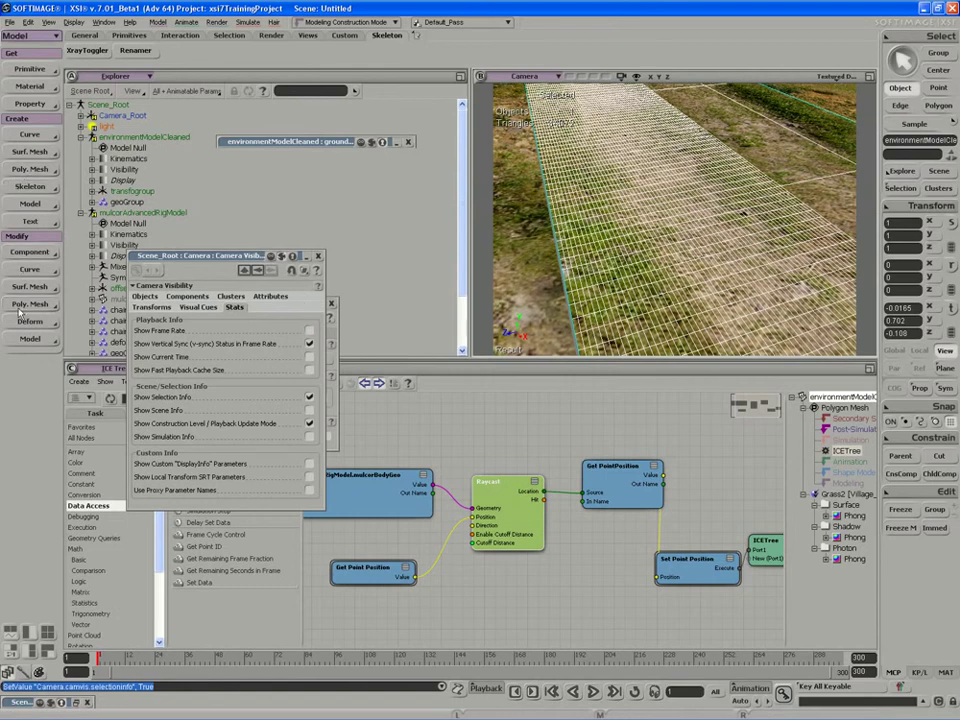
- Subdivide all polygons of the groundInteraction mesh with one Plus iteration and freeze its modeling operators
{"action": "left_click", "coordinate": [30, 304]}
{"action": "left_click", "coordinate": [115, 531]}
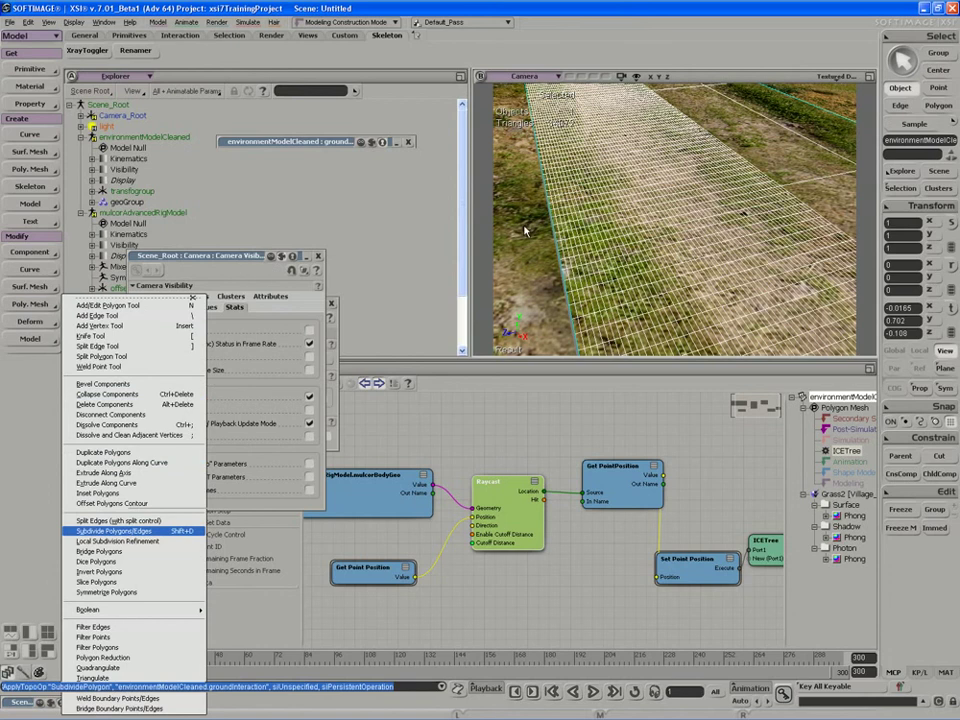
{"action": "key", "text": "s"}
{"action": "left_click_drag", "start_coordinate": [525, 230], "coordinate": [652, 214]}
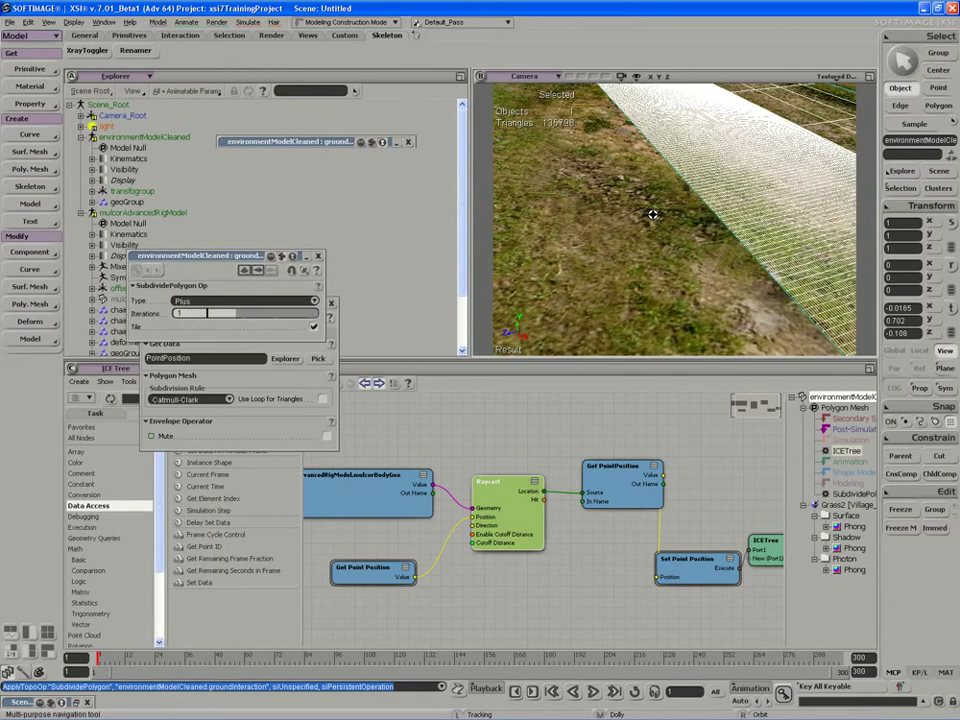
{"action": "left_click", "coordinate": [318, 256]}
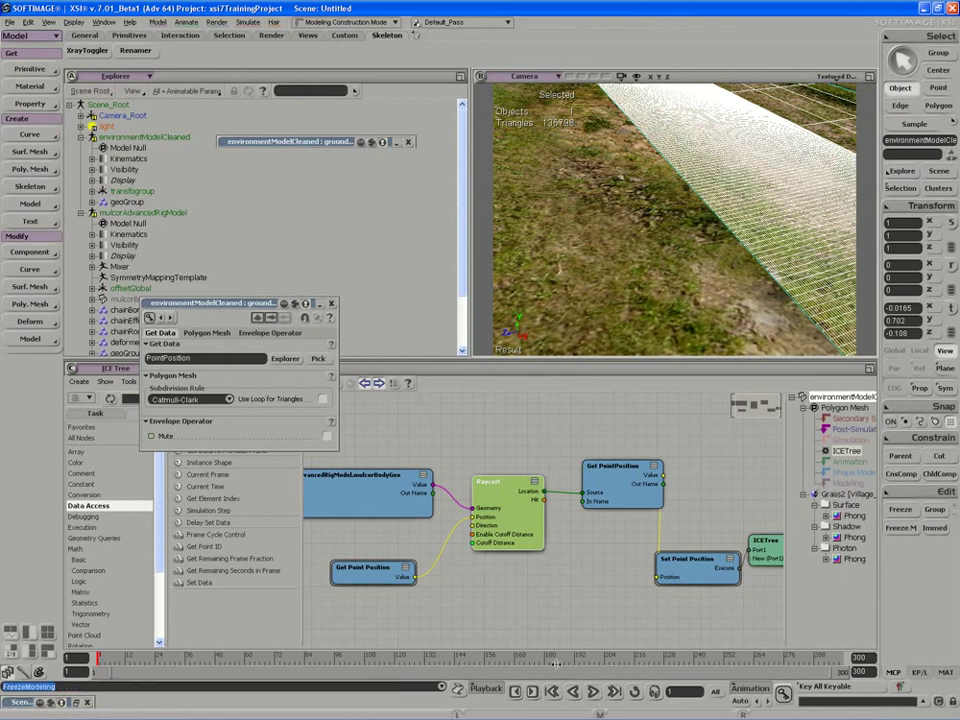
{"action": "key", "text": "s"}
{"action": "left_click_drag", "start_coordinate": [464, 438], "coordinate": [467, 445]}
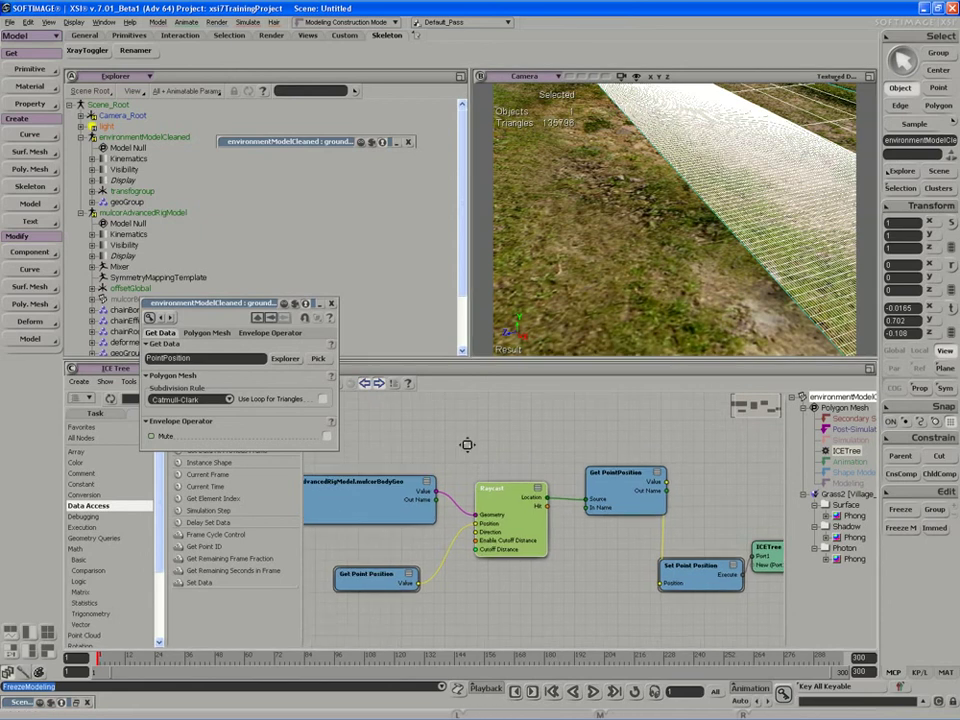
{"action": "mouse_move", "coordinate": [467, 444]}
{"action": "middle_mouse_down"}
{"action": "mouse_move", "coordinate": [472, 452]}
{"action": "mouse_move", "coordinate": [482, 439]}
{"action": "mouse_move", "coordinate": [466, 450]}
{"action": "middle_mouse_up"}
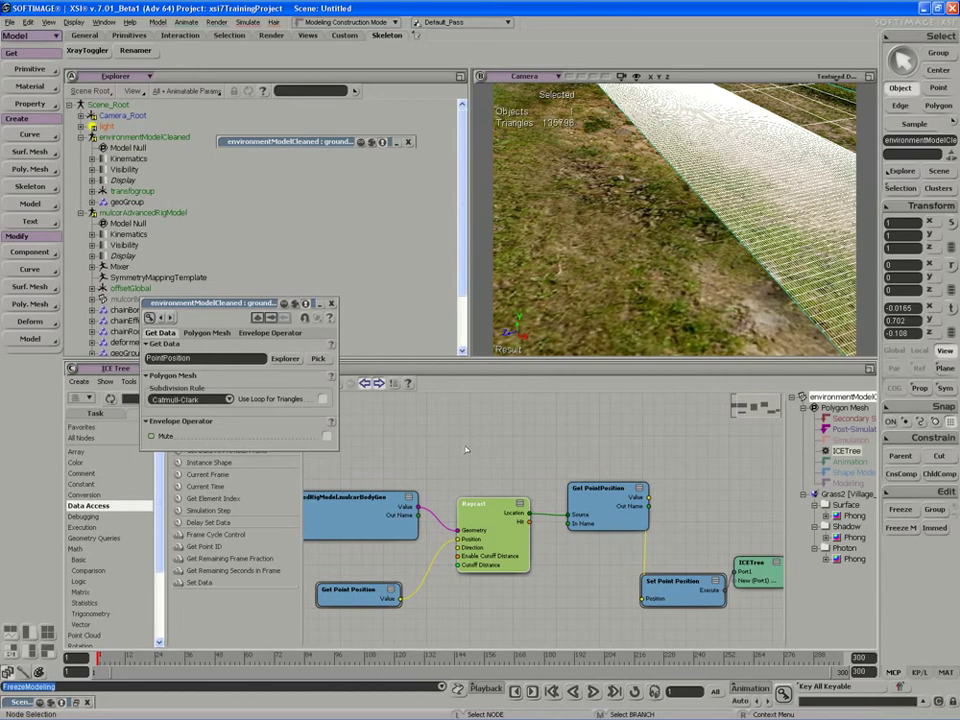